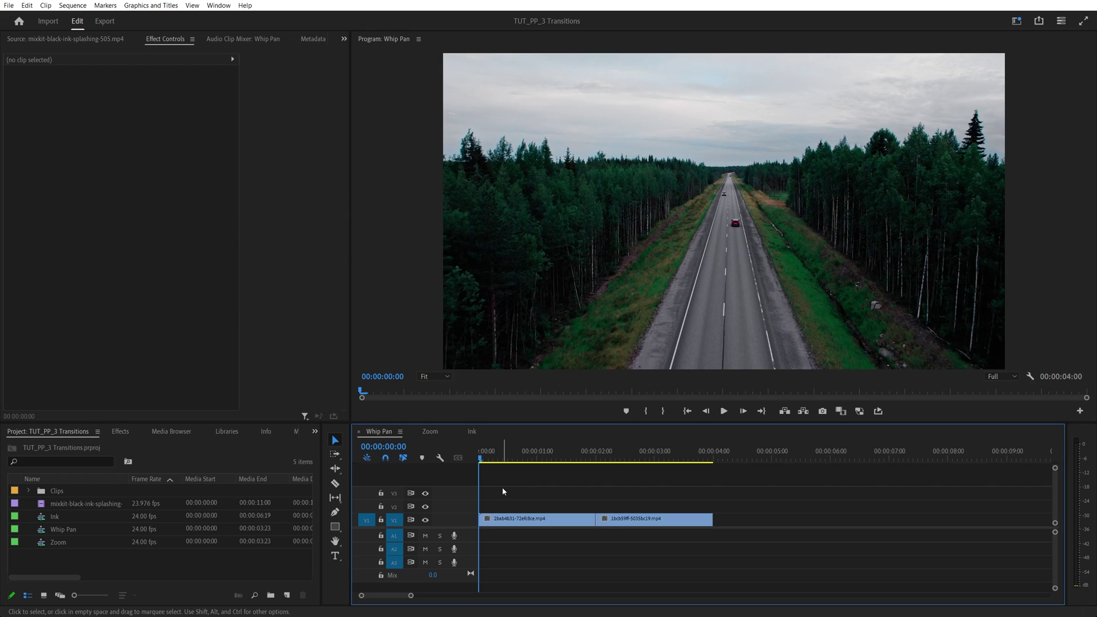
Step: Scrub the Whip Pan playhead to 00:00:02:10 so the misty lake clip shows
{"action": "left_click_drag", "start_coordinate": [557, 457], "coordinate": [620, 463]}
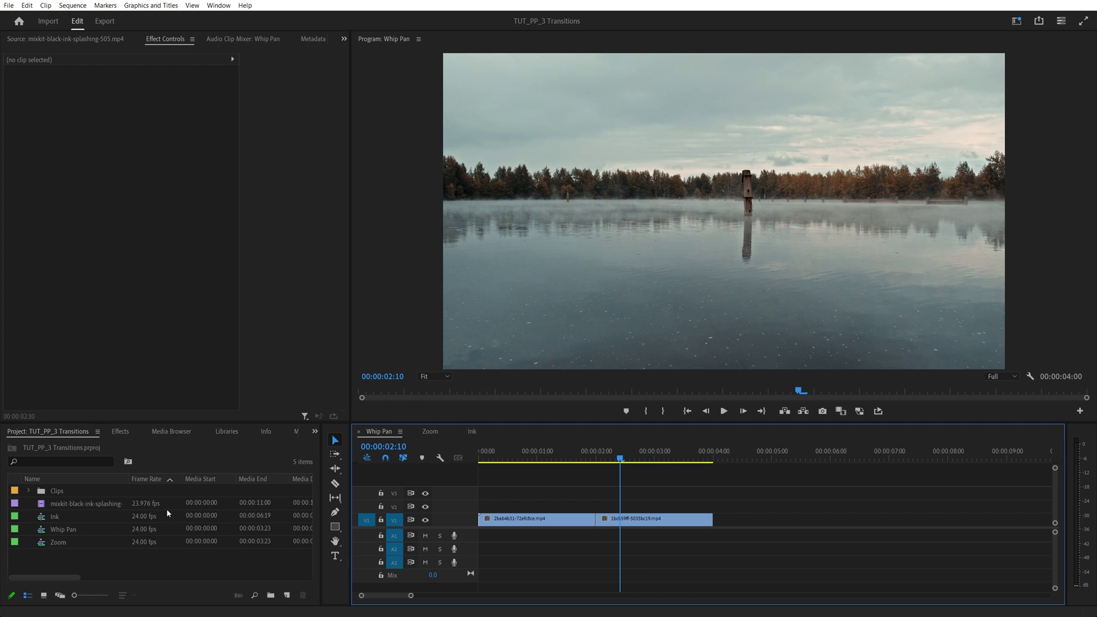
Step: Create a new adjustment layer and place it on V2, trimmed to end at 4:00
{"action": "left_click", "coordinate": [287, 595]}
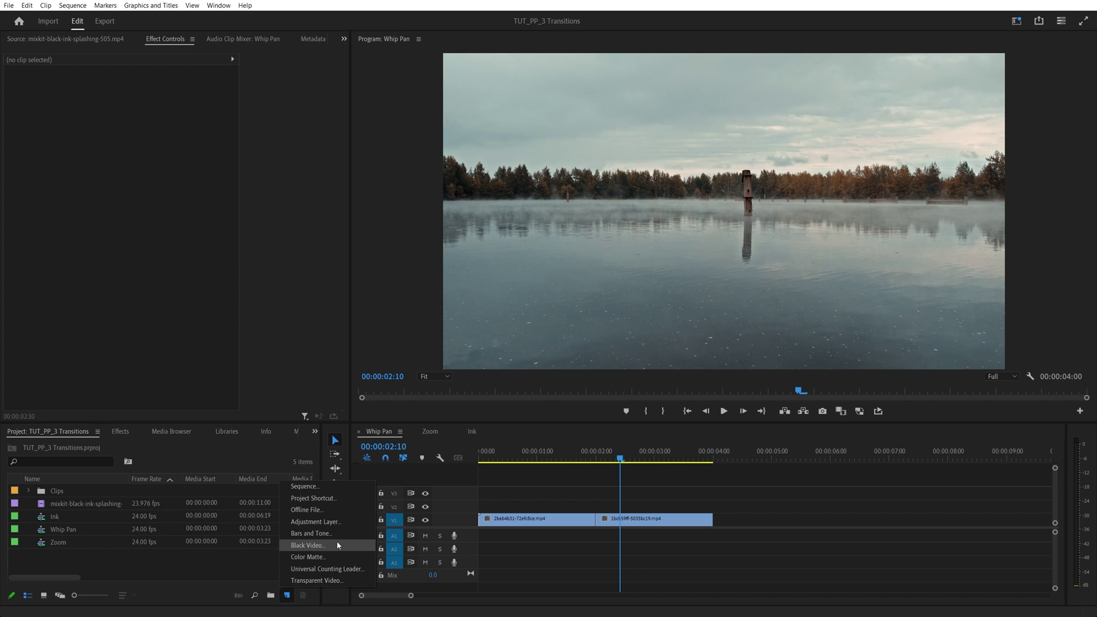
{"action": "left_click", "coordinate": [316, 522]}
{"action": "left_click", "coordinate": [572, 350]}
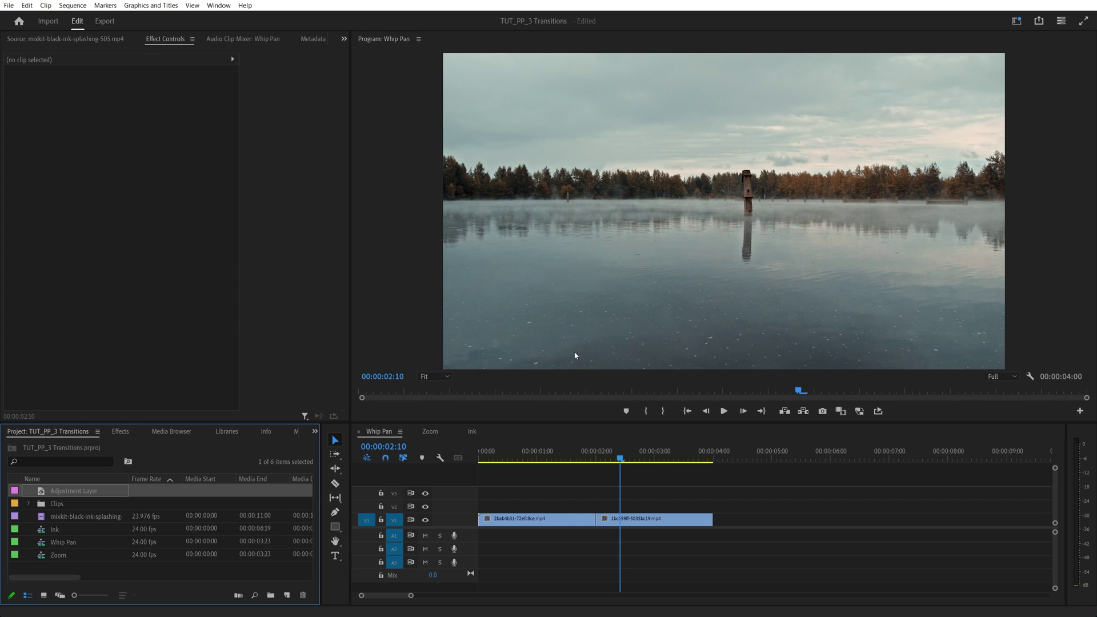
{"action": "left_click_drag", "start_coordinate": [78, 495], "coordinate": [696, 498]}
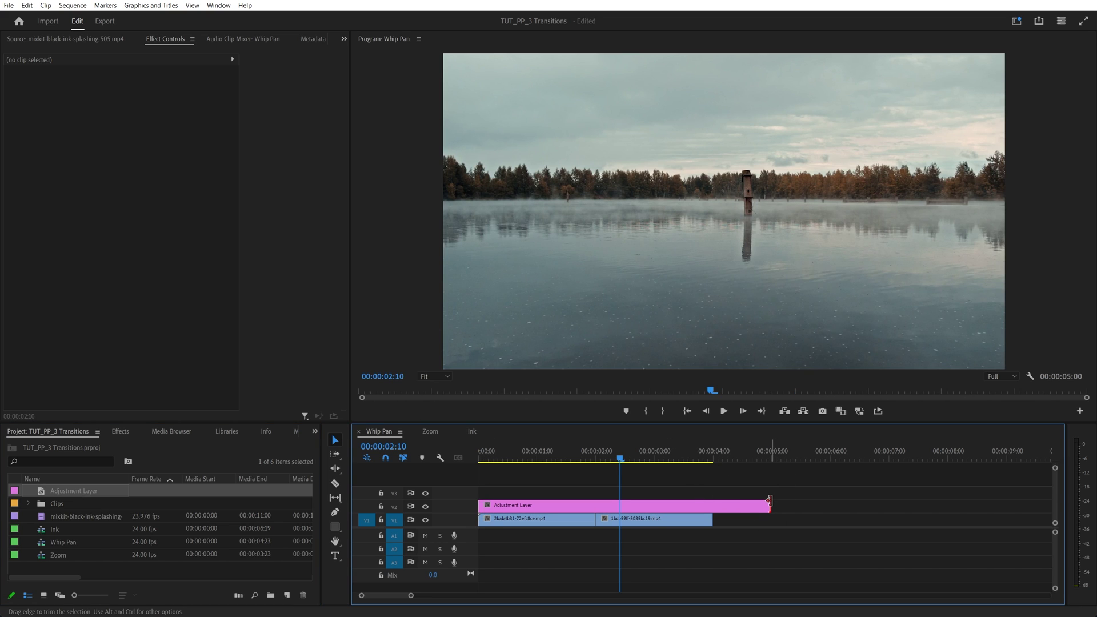
{"action": "left_click_drag", "start_coordinate": [769, 500], "coordinate": [712, 503]}
Step: Apply the Offset and Directional Blur effects to the adjustment layer
{"action": "left_click", "coordinate": [120, 431]}
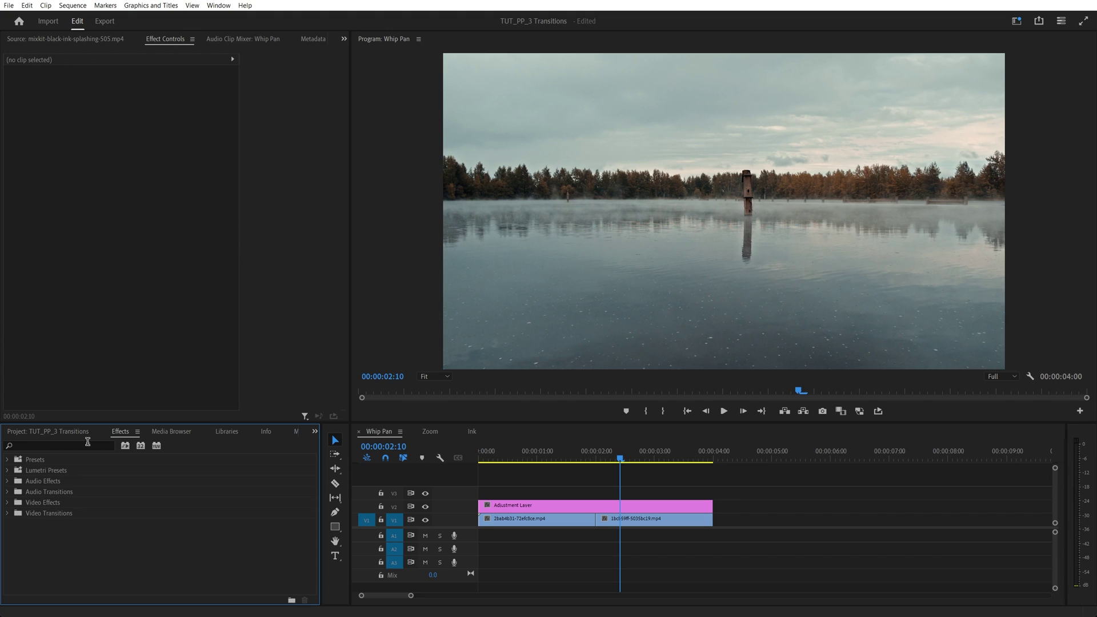
{"action": "left_click", "coordinate": [88, 444]}
{"action": "type", "text": "offset"}
{"action": "left_click_drag", "start_coordinate": [72, 524], "coordinate": [543, 505]}
{"action": "left_click", "coordinate": [201, 451]}
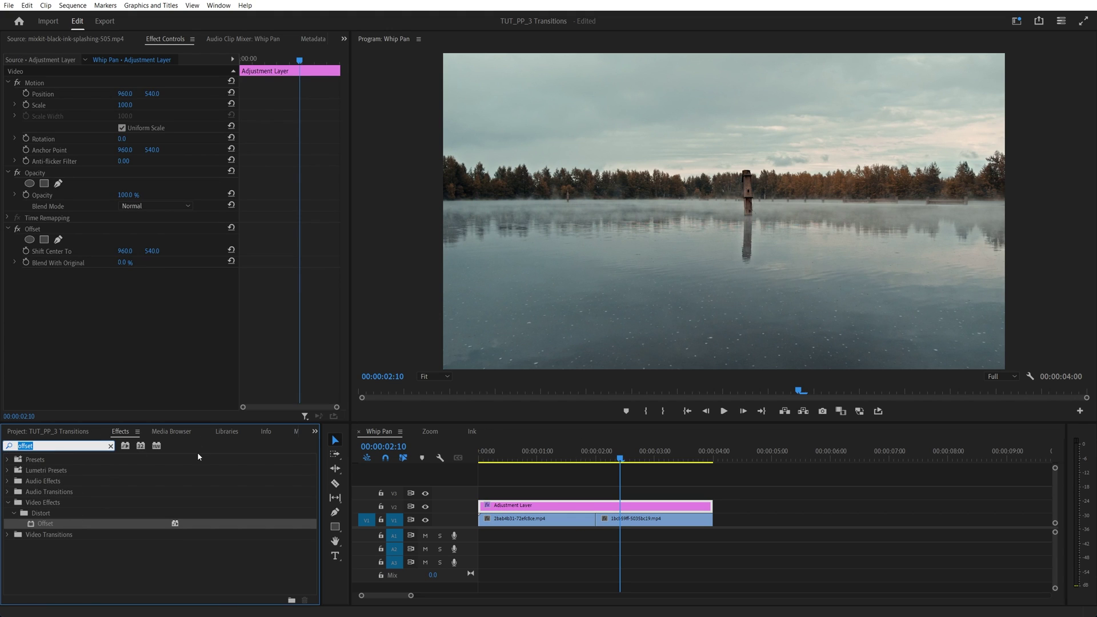
{"action": "type", "text": "direc"}
{"action": "left_click_drag", "start_coordinate": [68, 523], "coordinate": [554, 505]}
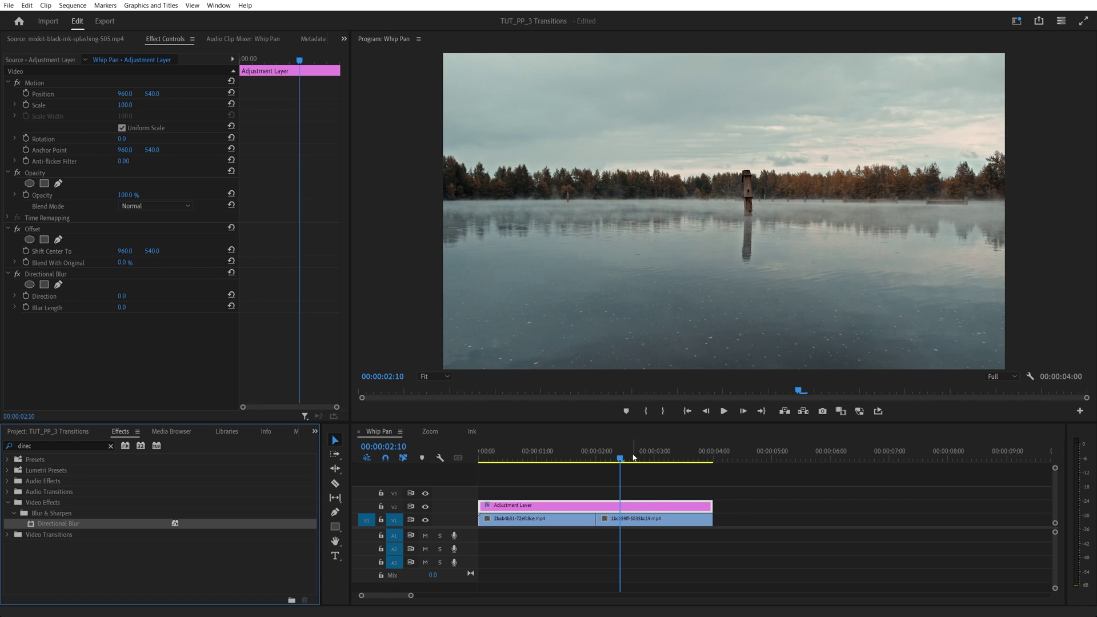
Step: At 00:00:01:19, set starting keyframes for Shift Center To and Blur Length
{"action": "left_click", "coordinate": [595, 455]}
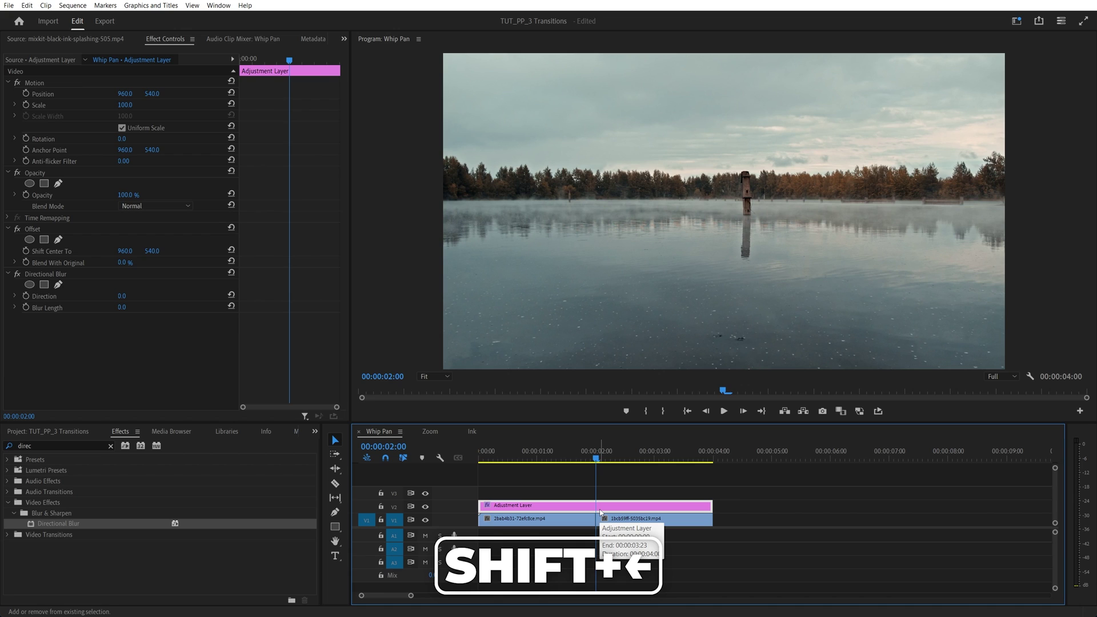
{"action": "key", "text": "shift+Left"}
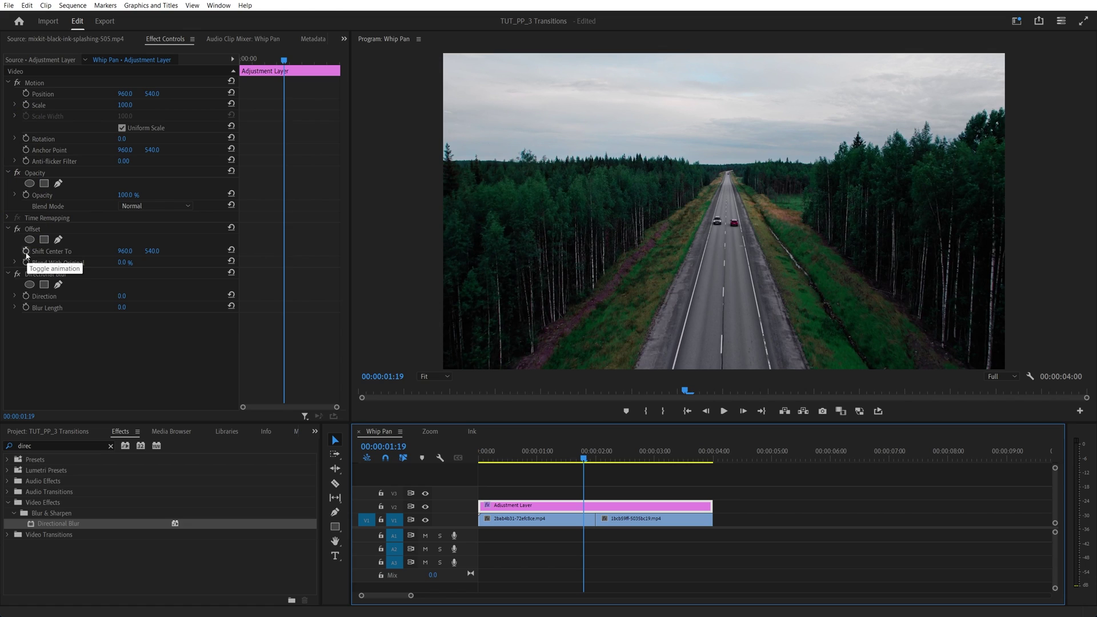
{"action": "left_click", "coordinate": [26, 250]}
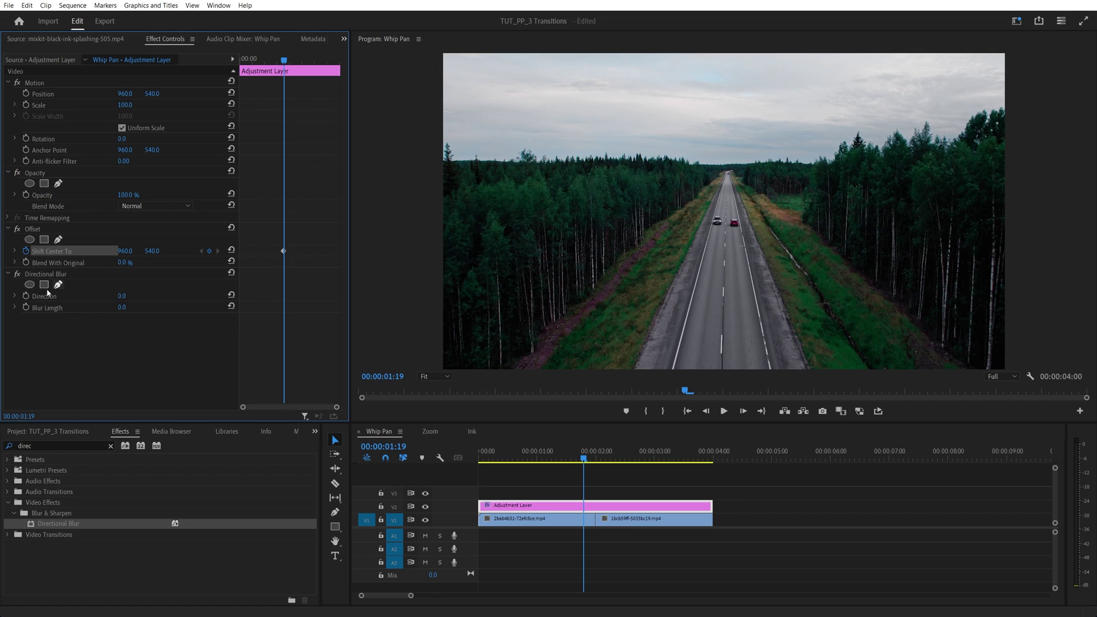
{"action": "left_click", "coordinate": [26, 307]}
Step: At 00:00:02:05, keyframe Shift Center To X at -960 and add a Blur Length keyframe
{"action": "left_click_drag", "start_coordinate": [588, 454], "coordinate": [597, 462]}
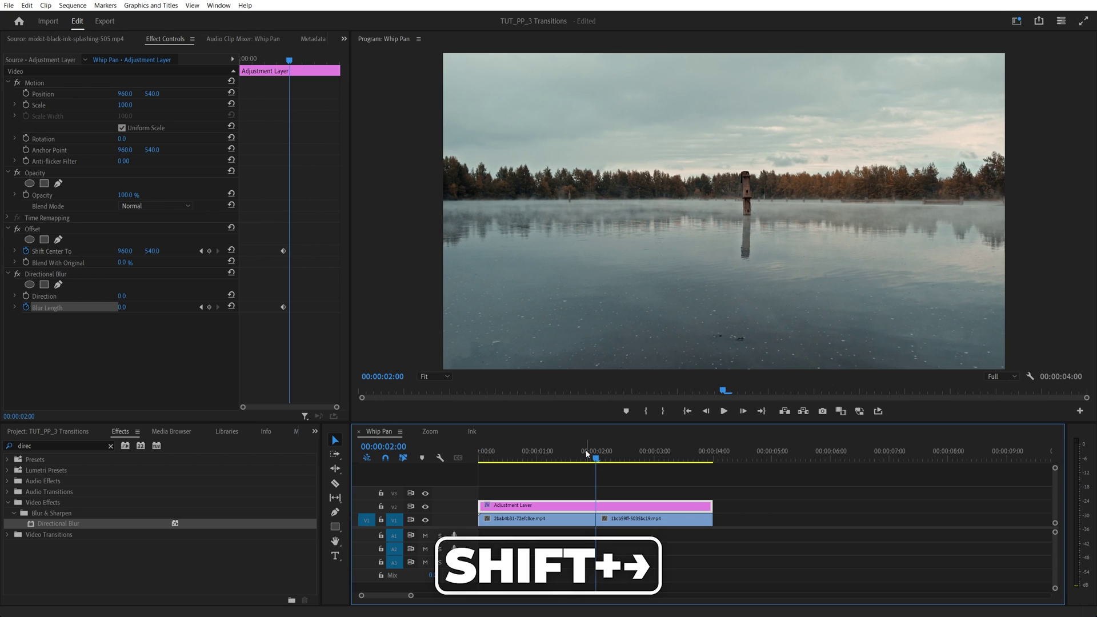
{"action": "key", "text": "shift+Right"}
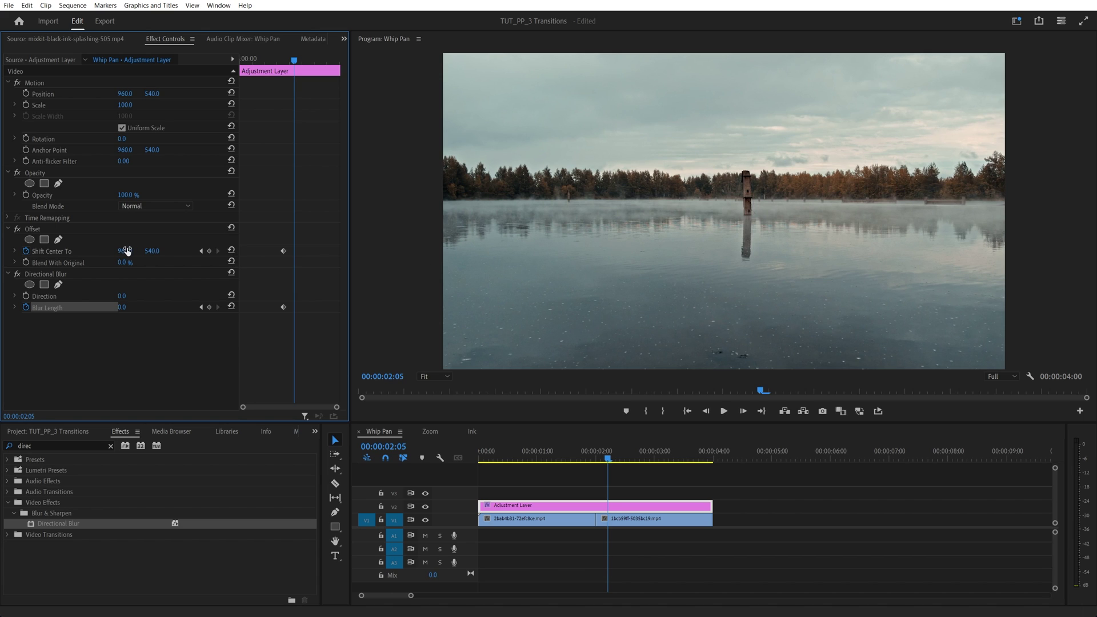
{"action": "left_click_drag", "start_coordinate": [137, 255], "coordinate": [6, 251]}
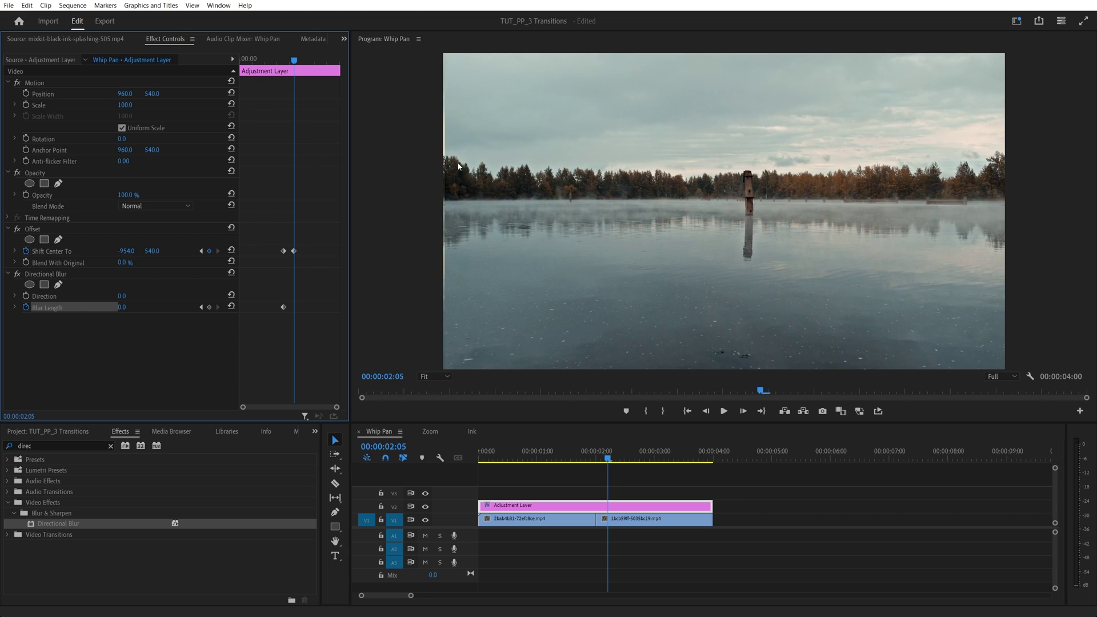
{"action": "left_click", "coordinate": [127, 250]}
{"action": "type", "text": "960"}
{"action": "key", "text": "Return"}
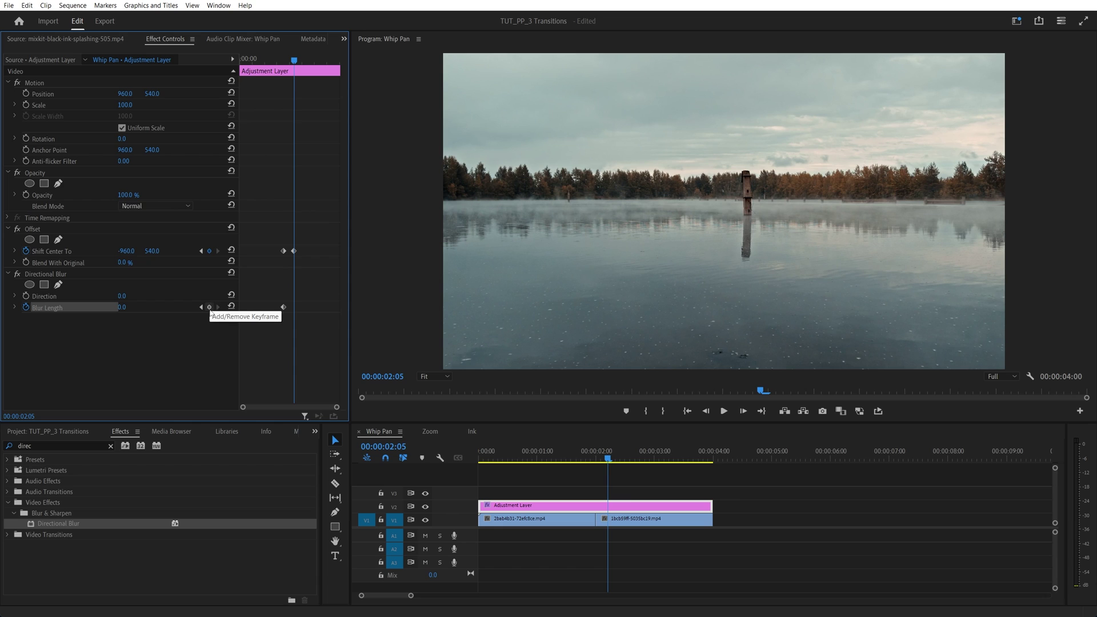
{"action": "left_click", "coordinate": [210, 307]}
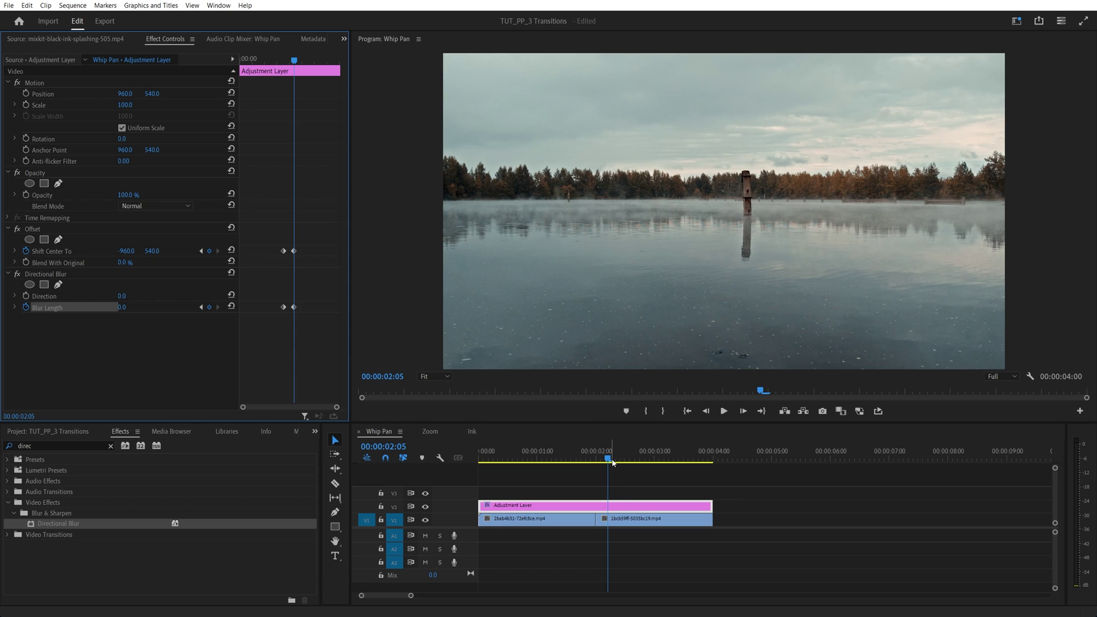
Step: At the 00:00:02:00 cut, set Blur Length to 50 and blur Direction to 90°
{"action": "left_click_drag", "start_coordinate": [610, 460], "coordinate": [596, 463]}
{"action": "left_click", "coordinate": [136, 358]}
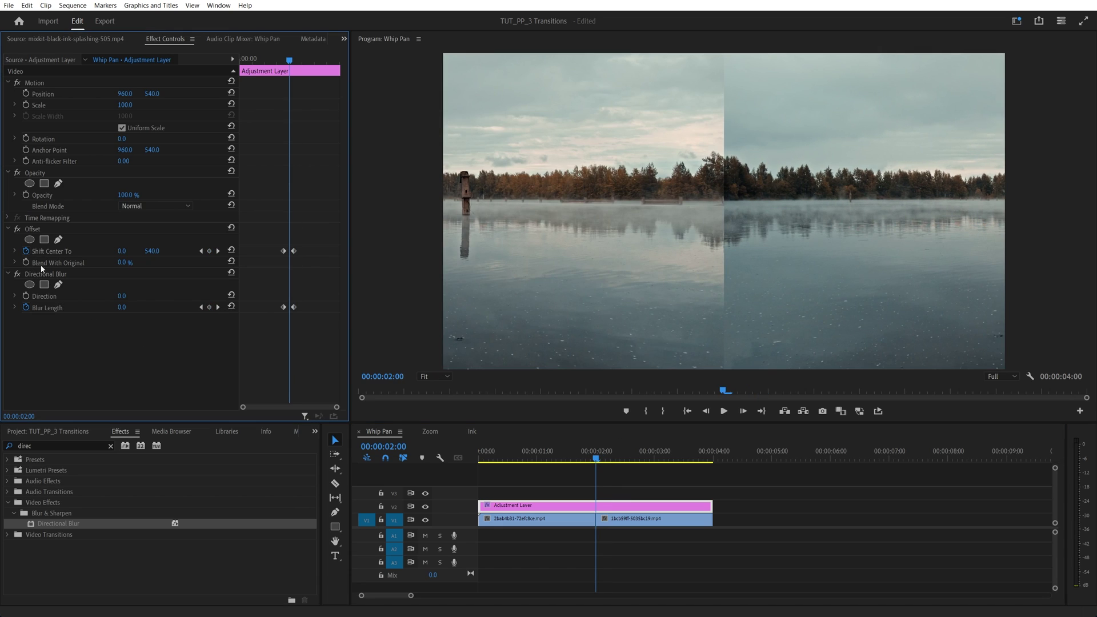
{"action": "left_click", "coordinate": [122, 307]}
{"action": "type", "text": "50"}
{"action": "key", "text": "Return"}
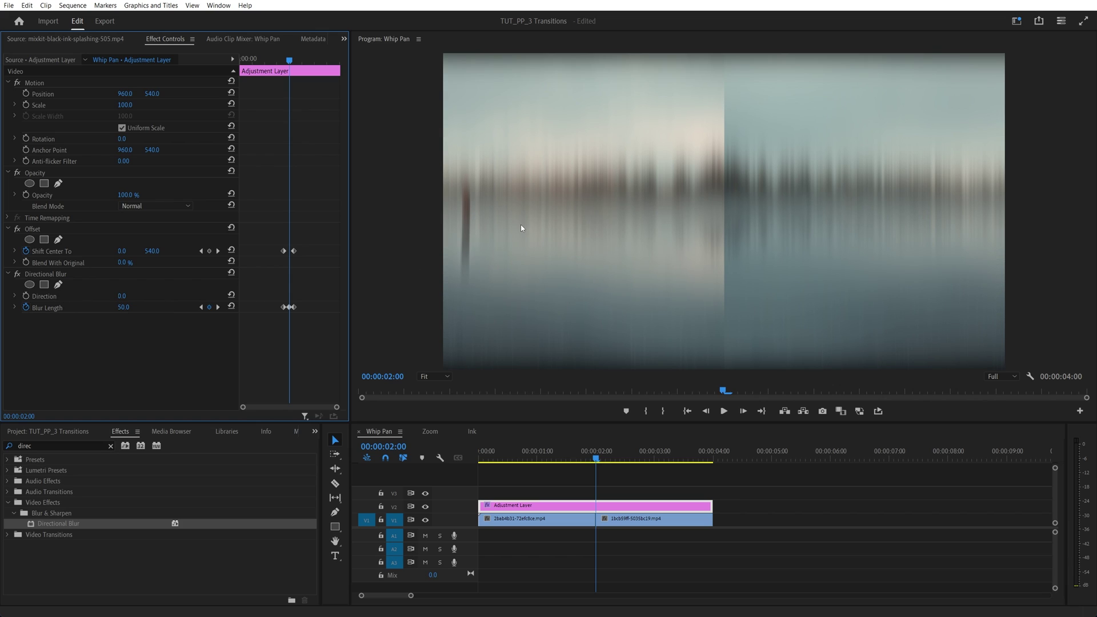
{"action": "left_click", "coordinate": [118, 296]}
{"action": "type", "text": "90"}
{"action": "key", "text": "Return"}
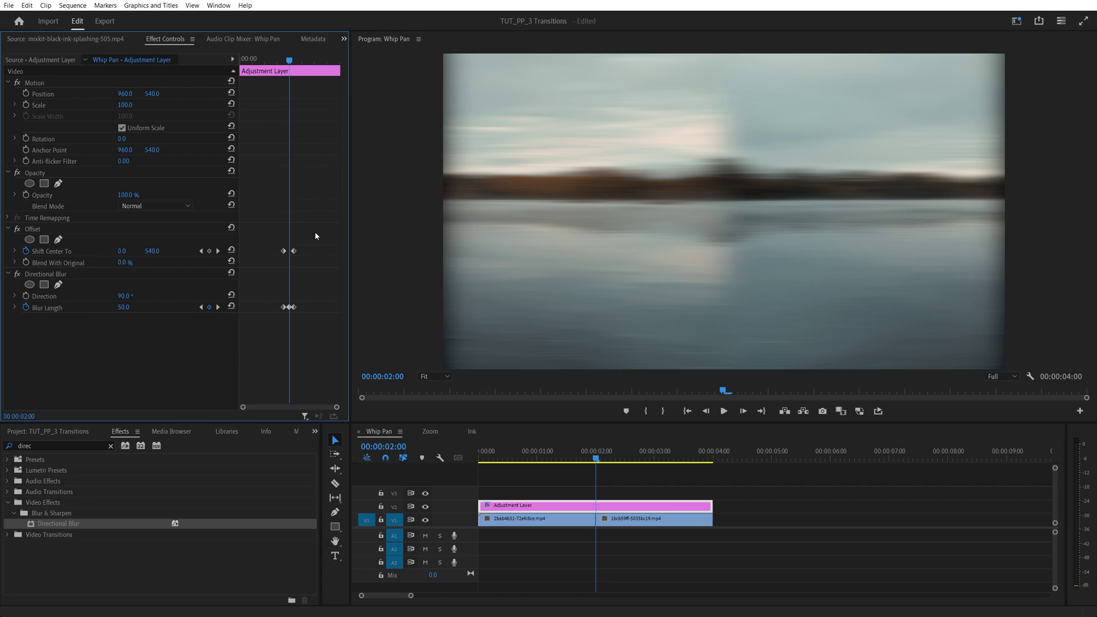
Step: Apply Ease In and Ease Out to all Offset and blur keyframes
{"action": "left_click_drag", "start_coordinate": [321, 239], "coordinate": [265, 346]}
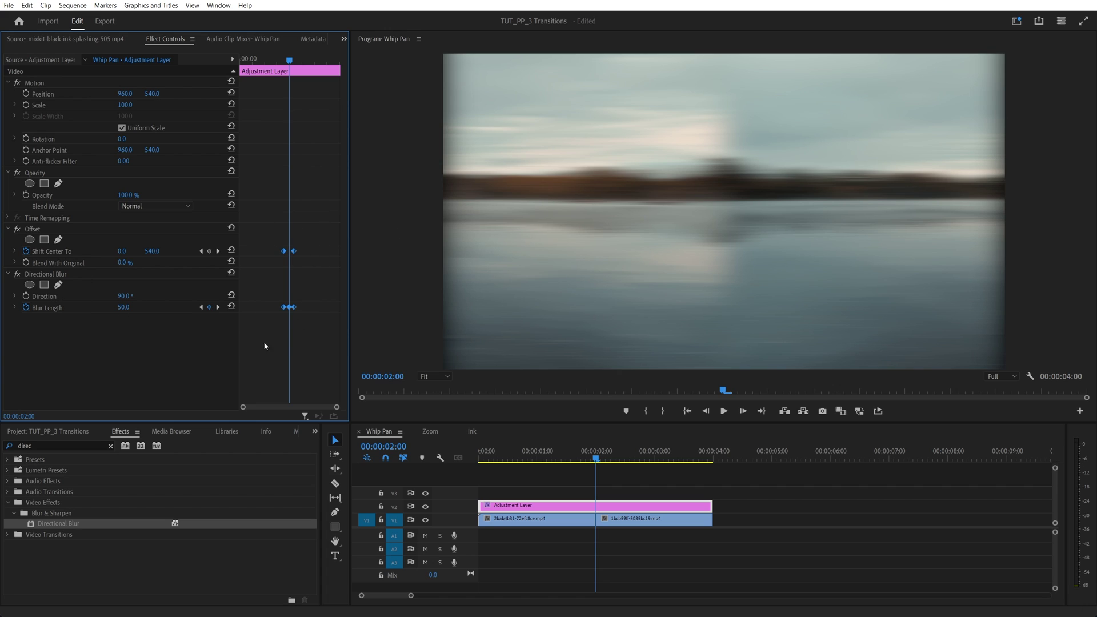
{"action": "right_click", "coordinate": [293, 255]}
{"action": "mouse_move", "coordinate": [336, 341]}
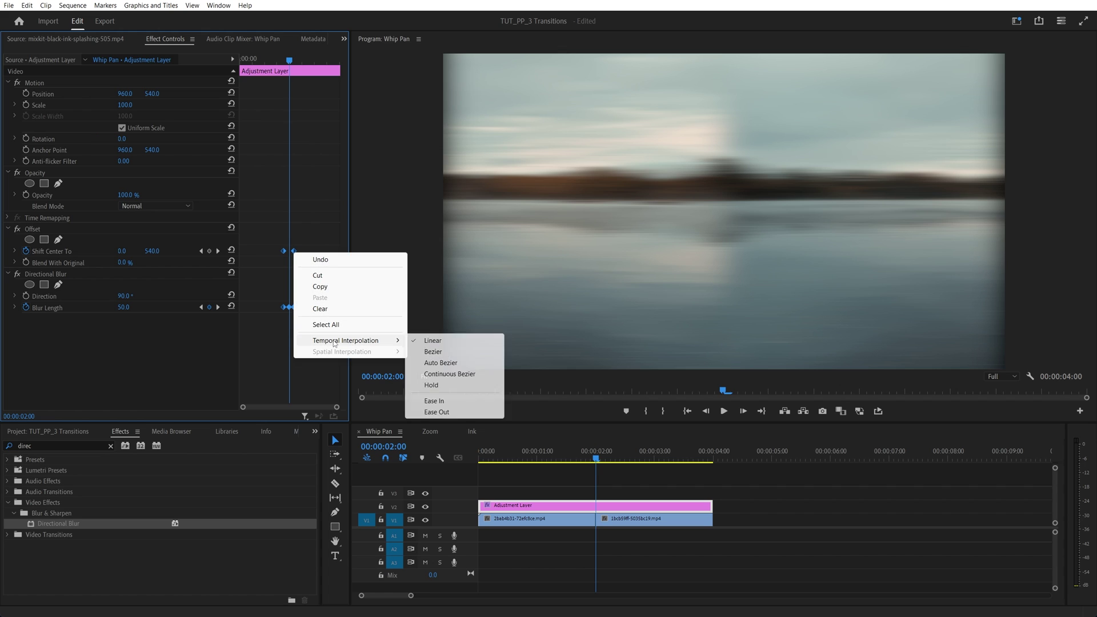
{"action": "left_click", "coordinate": [433, 402]}
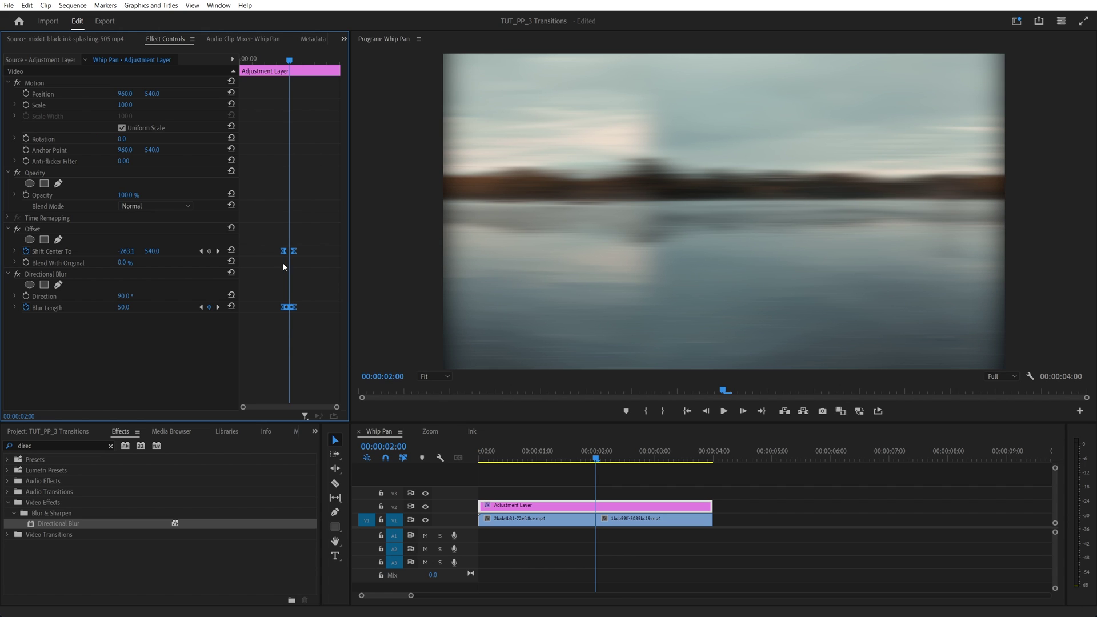
{"action": "right_click", "coordinate": [293, 250]}
{"action": "mouse_move", "coordinate": [343, 340]}
{"action": "left_click", "coordinate": [449, 412]}
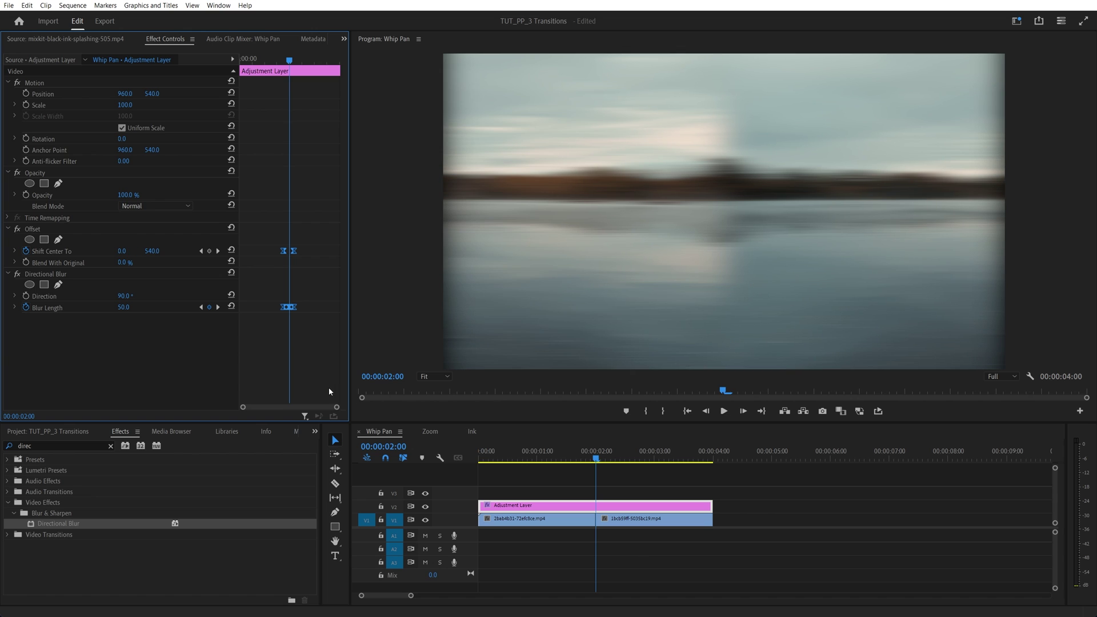
{"action": "left_click_drag", "start_coordinate": [337, 410], "coordinate": [303, 409]}
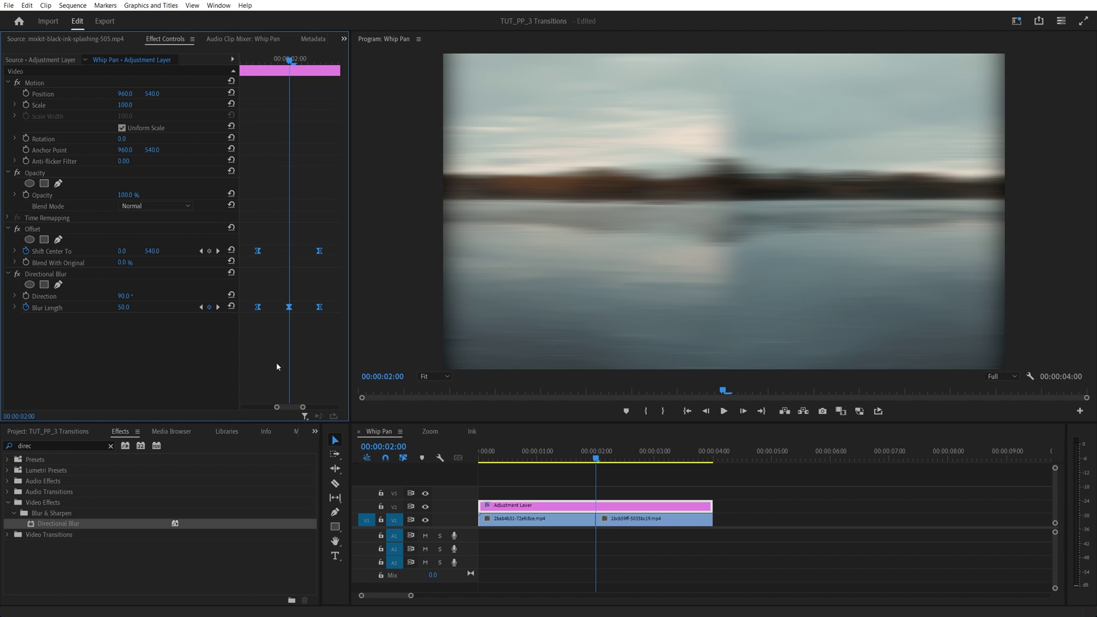
Step: Drag the first keyframe's Bezier handle so Shift Center To velocity spikes near 28490.4/sec
{"action": "left_click", "coordinate": [15, 251]}
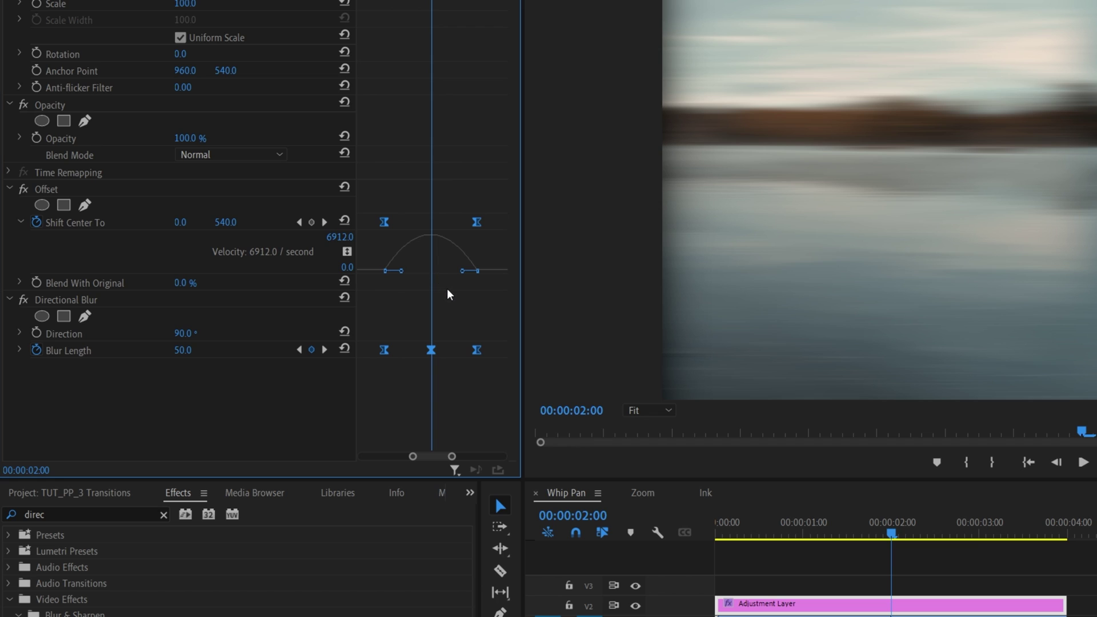
{"action": "left_click_drag", "start_coordinate": [448, 272], "coordinate": [448, 379]}
{"action": "left_click", "coordinate": [392, 215]}
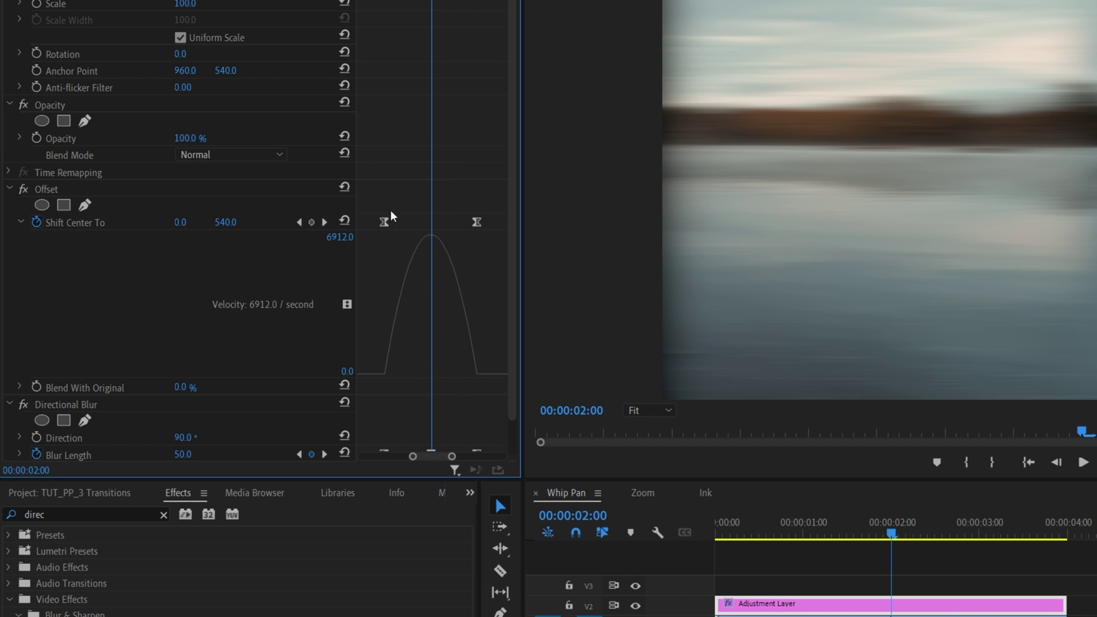
{"action": "left_click_drag", "start_coordinate": [367, 202], "coordinate": [401, 246]}
{"action": "left_click_drag", "start_coordinate": [401, 376], "coordinate": [438, 376]}
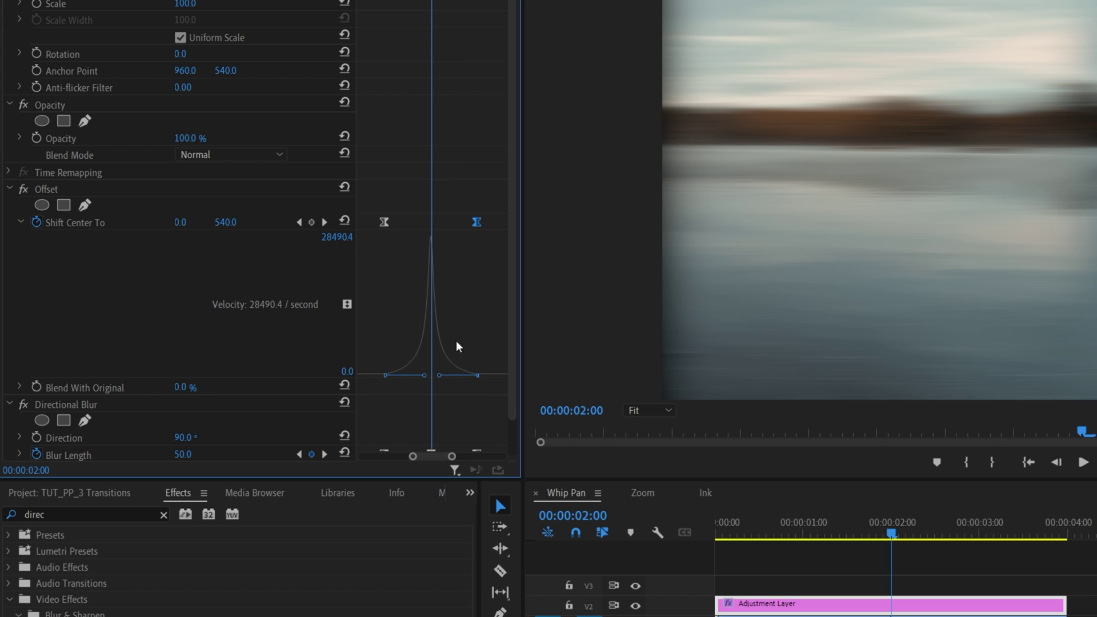
{"action": "left_click", "coordinate": [810, 530]}
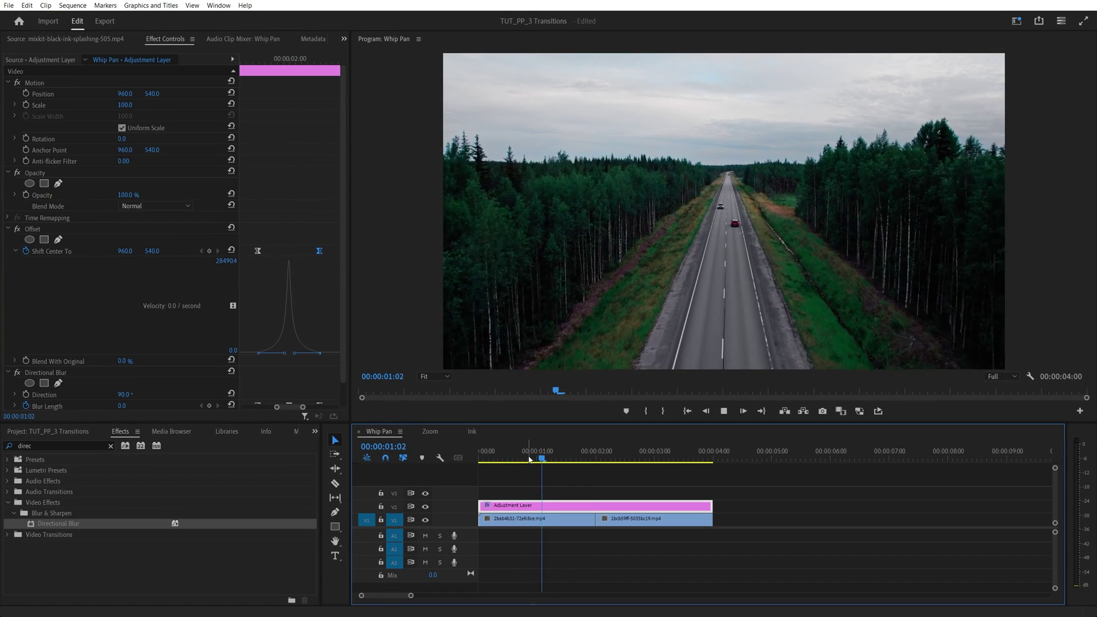
Step: Preview the whip pan, then switch to the Zoom sequence just before its cut
{"action": "key", "text": "space"}
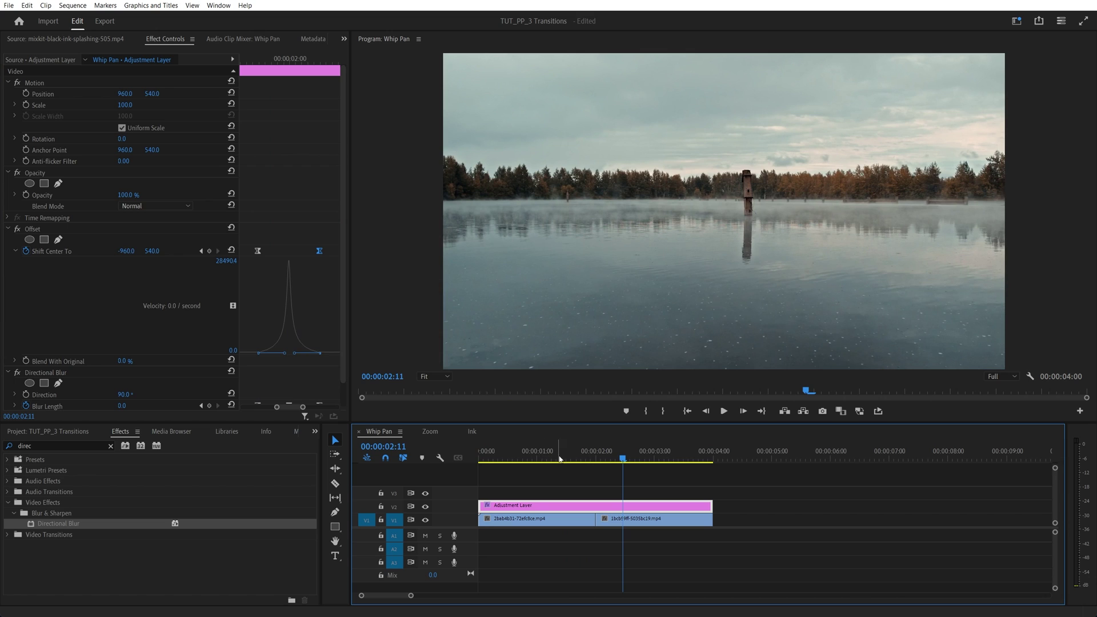
{"action": "left_click", "coordinate": [429, 432]}
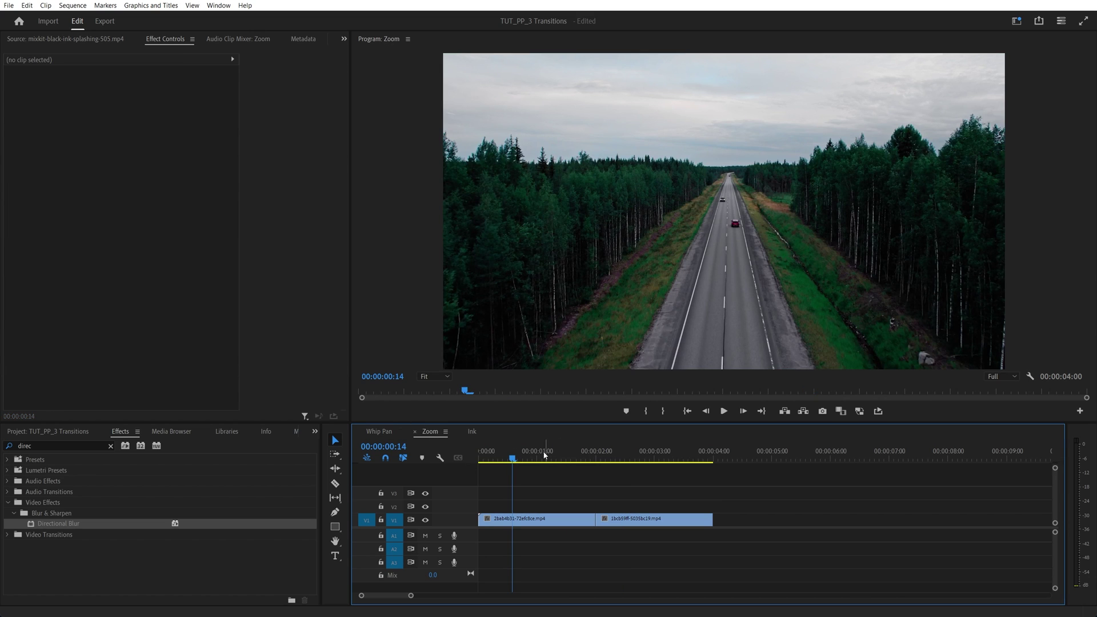
{"action": "left_click_drag", "start_coordinate": [545, 454], "coordinate": [562, 457]}
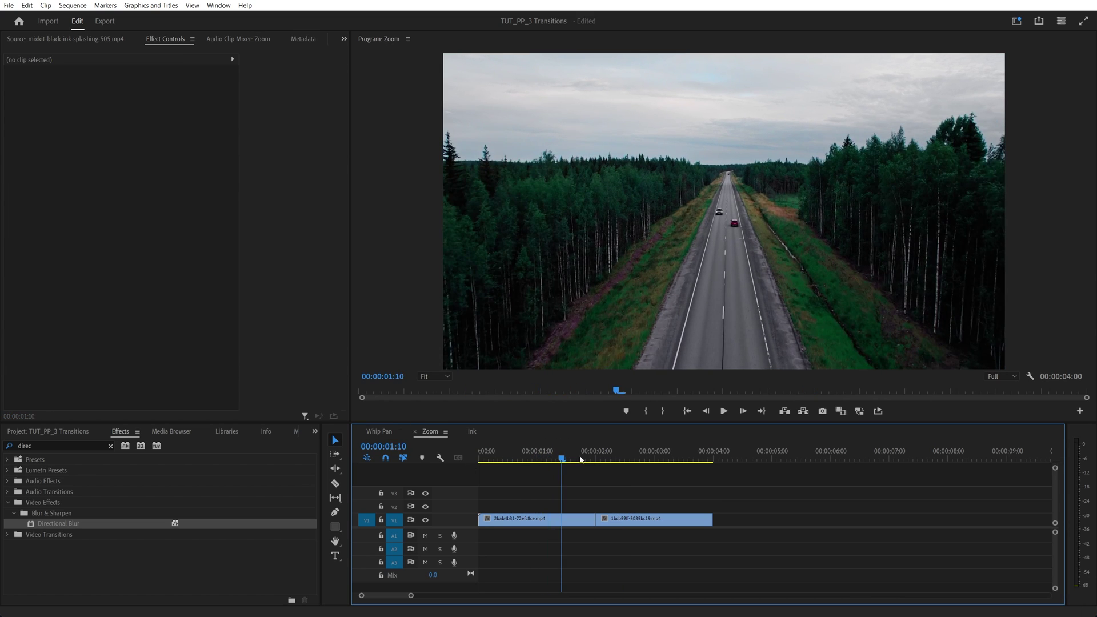
Step: Lay the Adjustment Layer on V2 above the Zoom clips, trimmed to end with them
{"action": "left_click", "coordinate": [85, 432]}
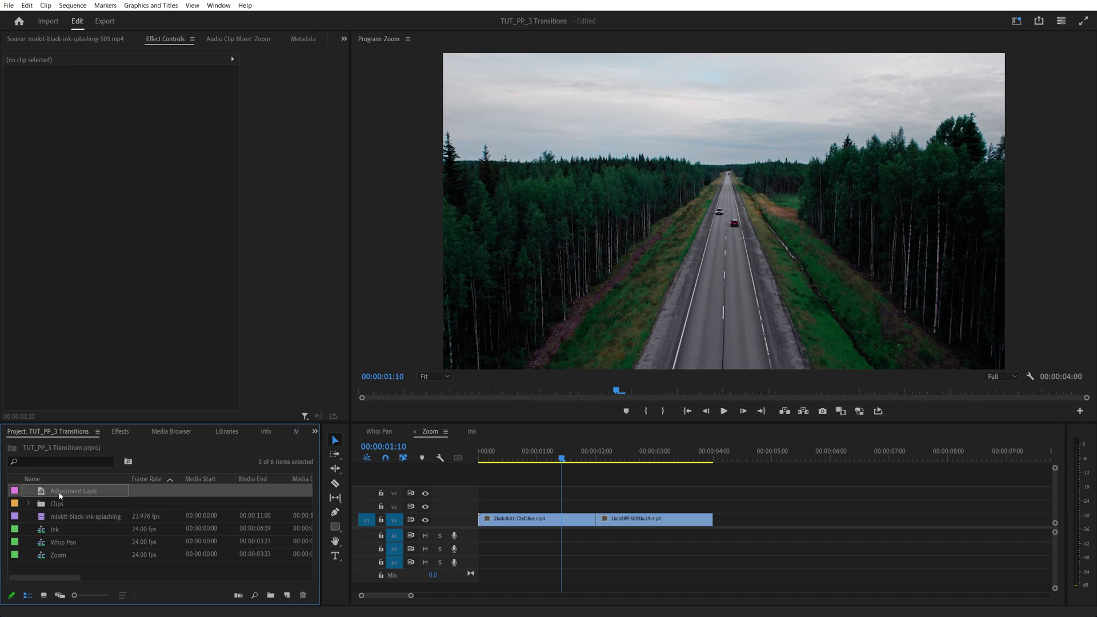
{"action": "left_click_drag", "start_coordinate": [509, 455], "coordinate": [480, 506]}
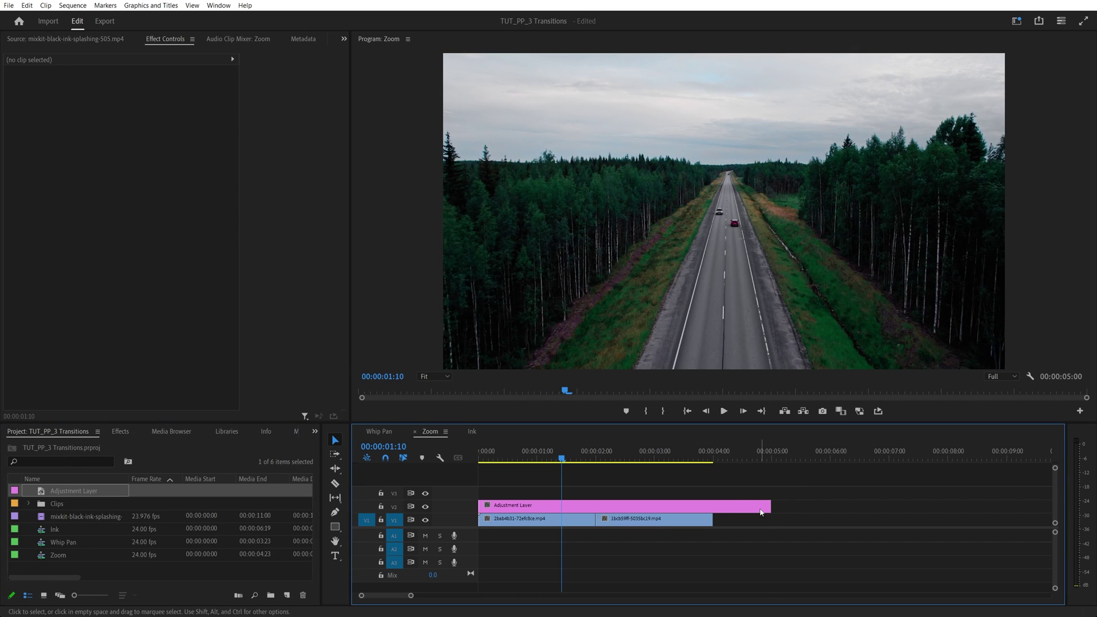
{"action": "left_click_drag", "start_coordinate": [769, 506], "coordinate": [712, 510]}
Step: Apply the Transform effect to the Zoom adjustment layer
{"action": "left_click", "coordinate": [120, 432]}
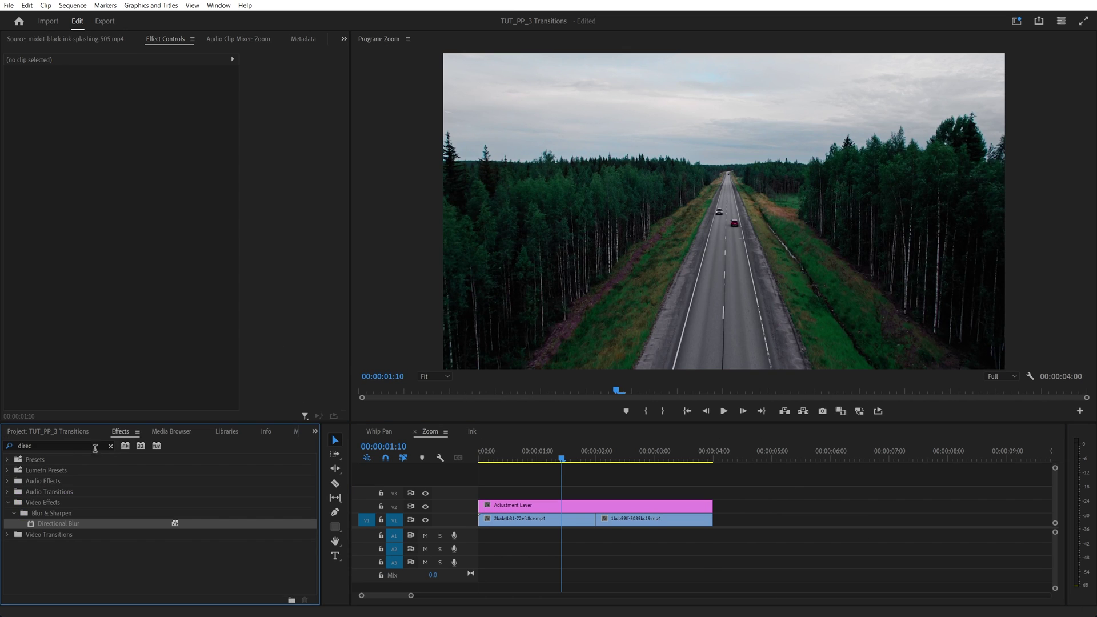
{"action": "left_click", "coordinate": [4, 444]}
{"action": "type", "text": "transform"}
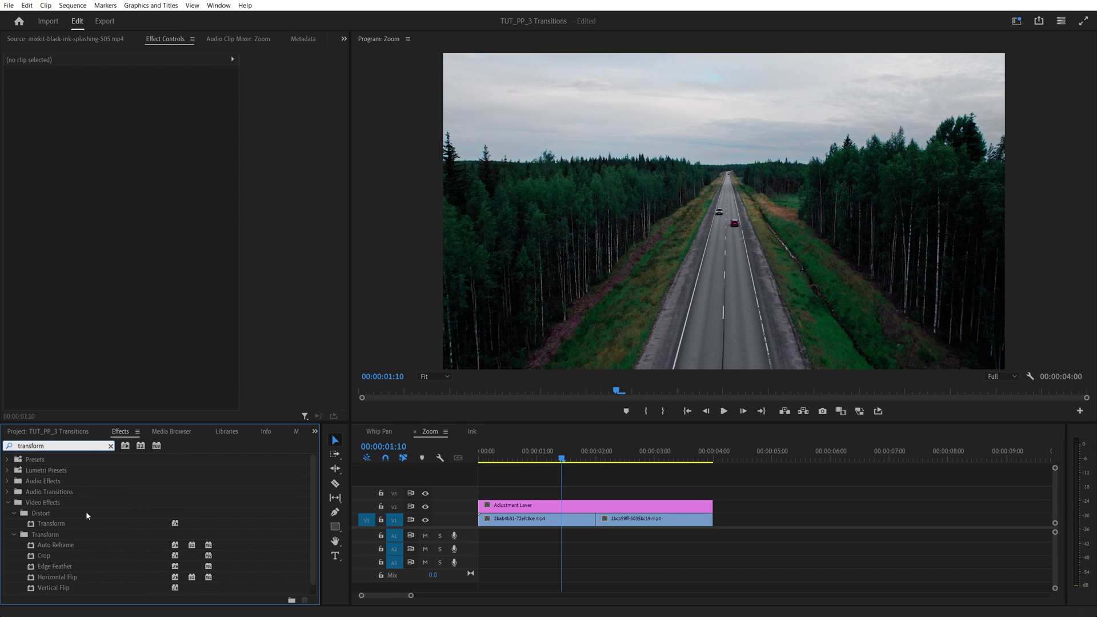
{"action": "left_click_drag", "start_coordinate": [87, 520], "coordinate": [576, 506]}
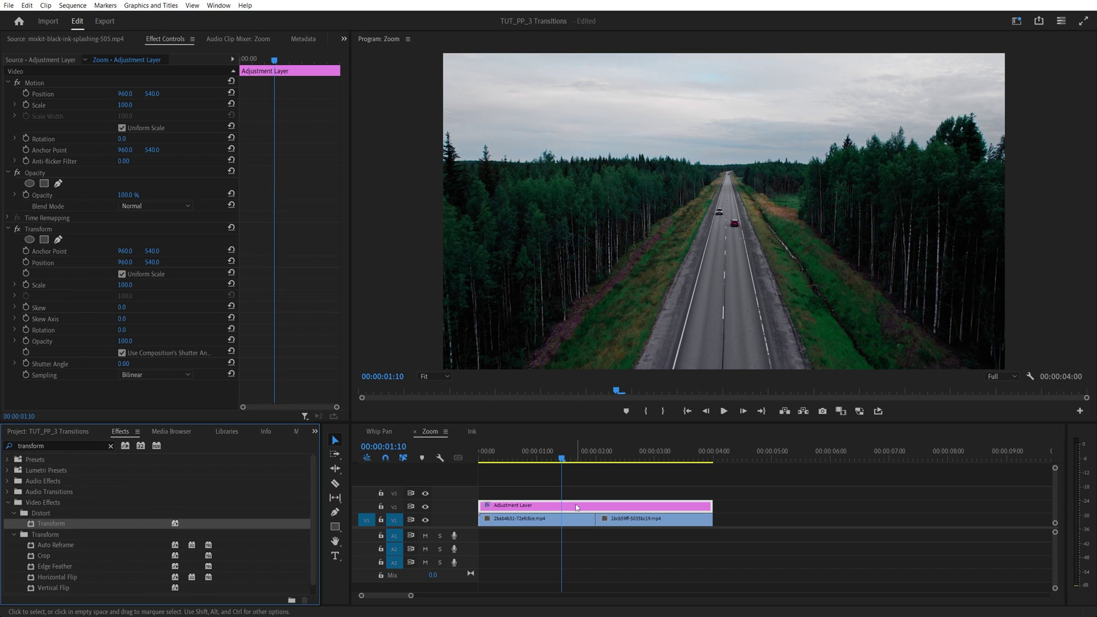
Step: Keyframe Transform Scale at 100 on 01:19, 300 on 02:00, and 100 on 02:05
{"action": "key", "text": "Down"}
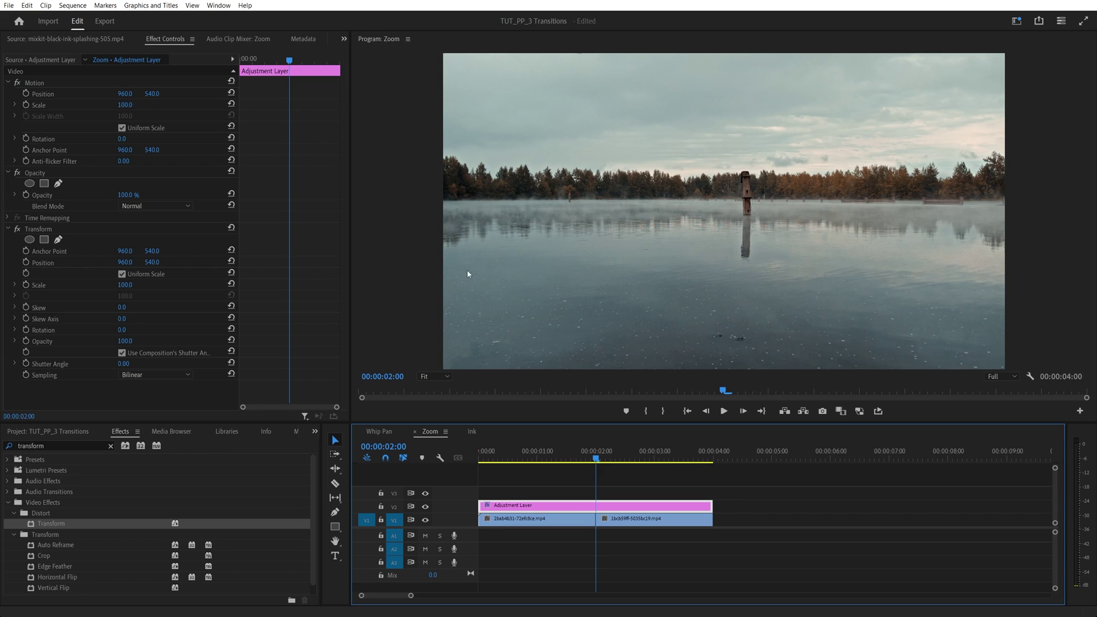
{"action": "left_click", "coordinate": [27, 286]}
{"action": "left_click", "coordinate": [26, 284]}
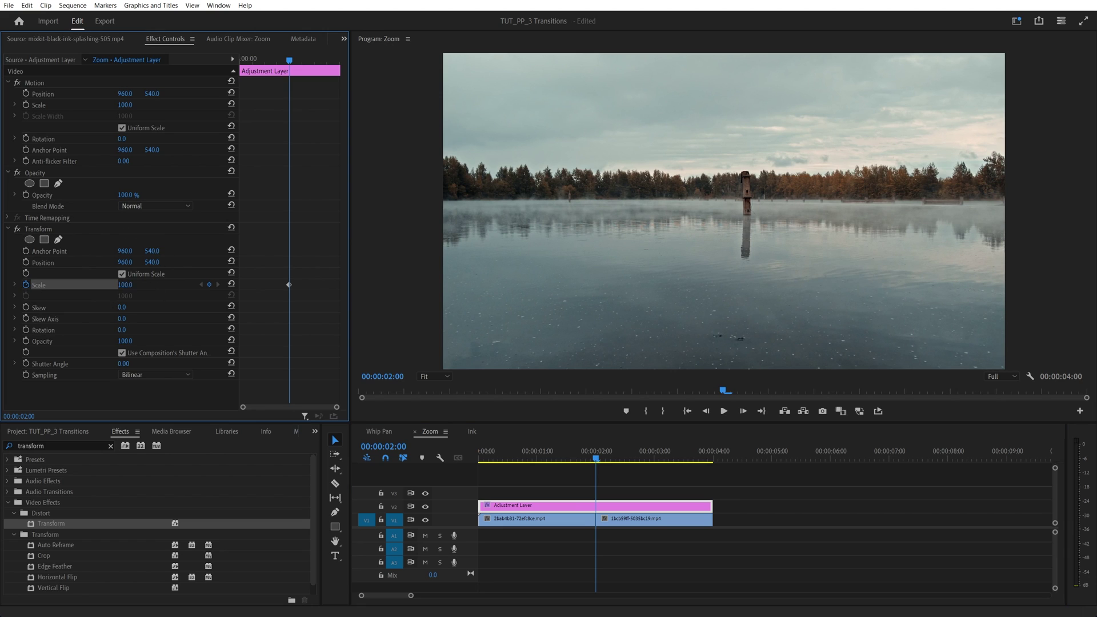
{"action": "left_click", "coordinate": [124, 284]}
{"action": "type", "text": "300"}
{"action": "key", "text": "Return"}
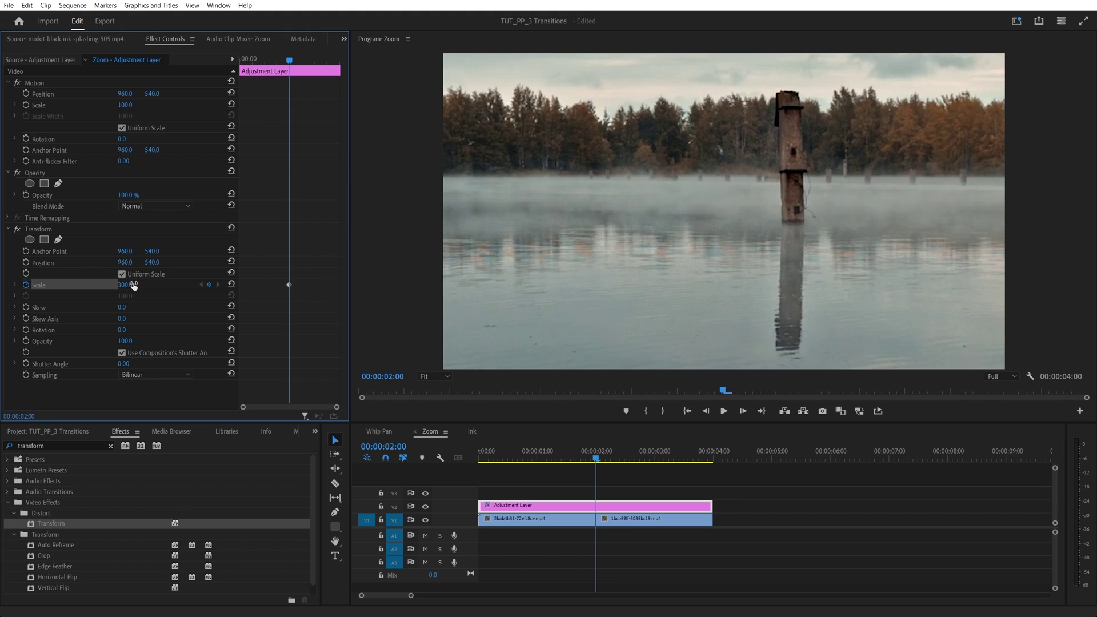
{"action": "key", "text": "shift+Left"}
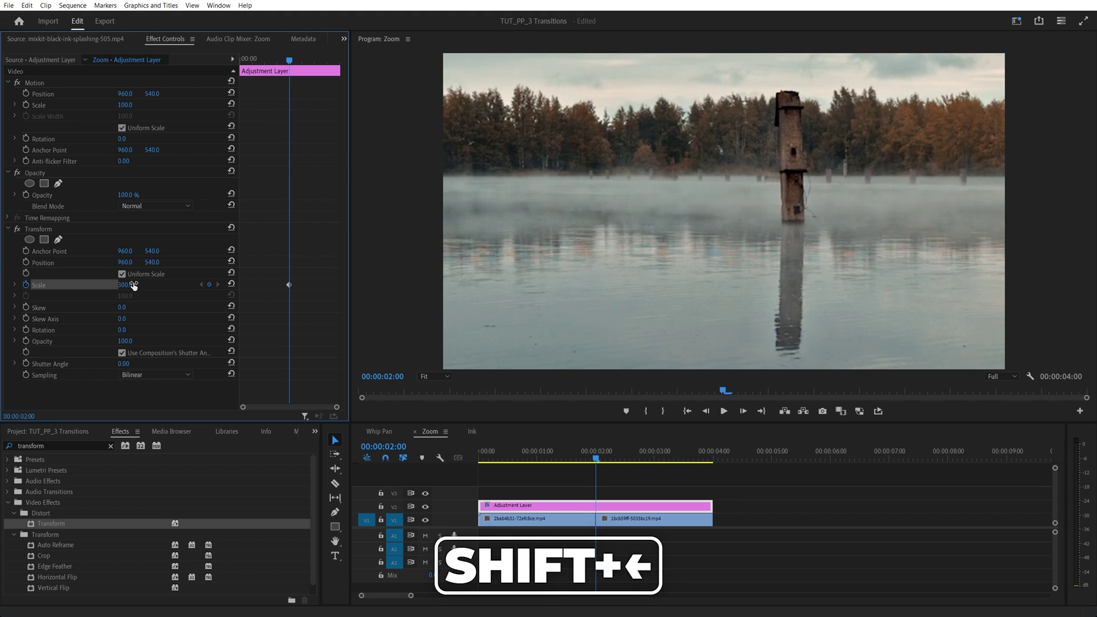
{"action": "key", "text": "shift+Left"}
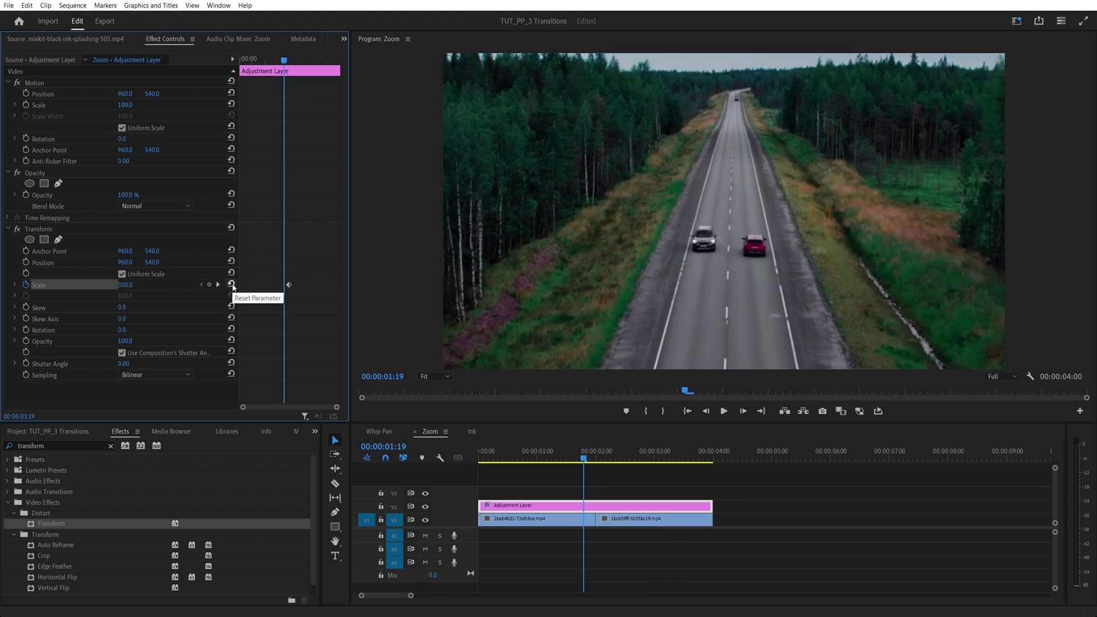
{"action": "left_click", "coordinate": [230, 284]}
{"action": "left_click", "coordinate": [218, 284]}
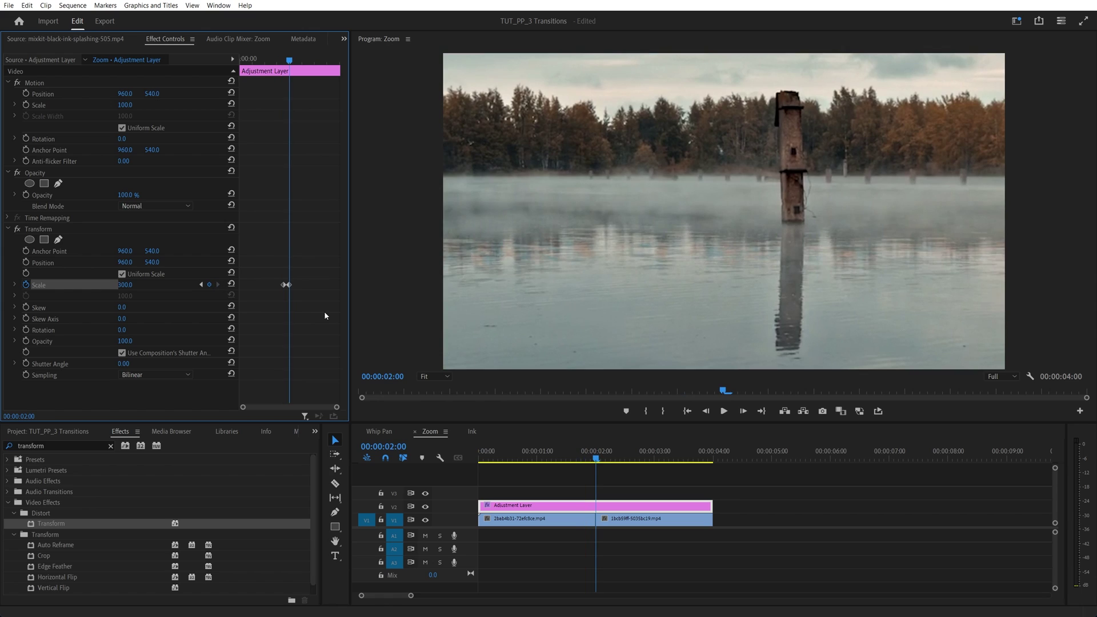
{"action": "key", "text": "shift+Right"}
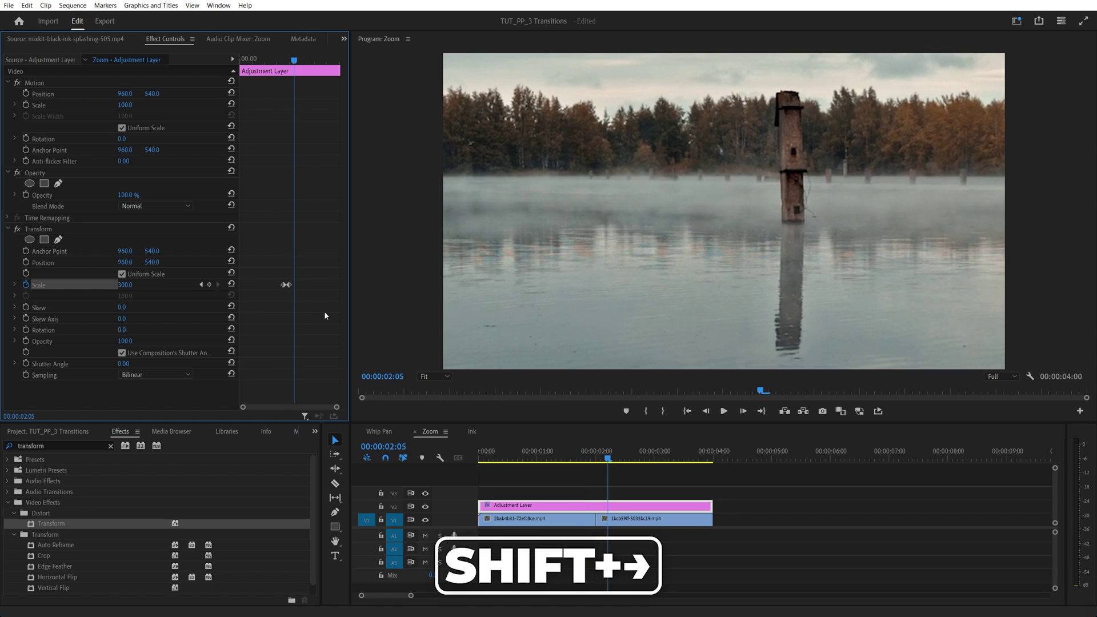
{"action": "left_click", "coordinate": [232, 285]}
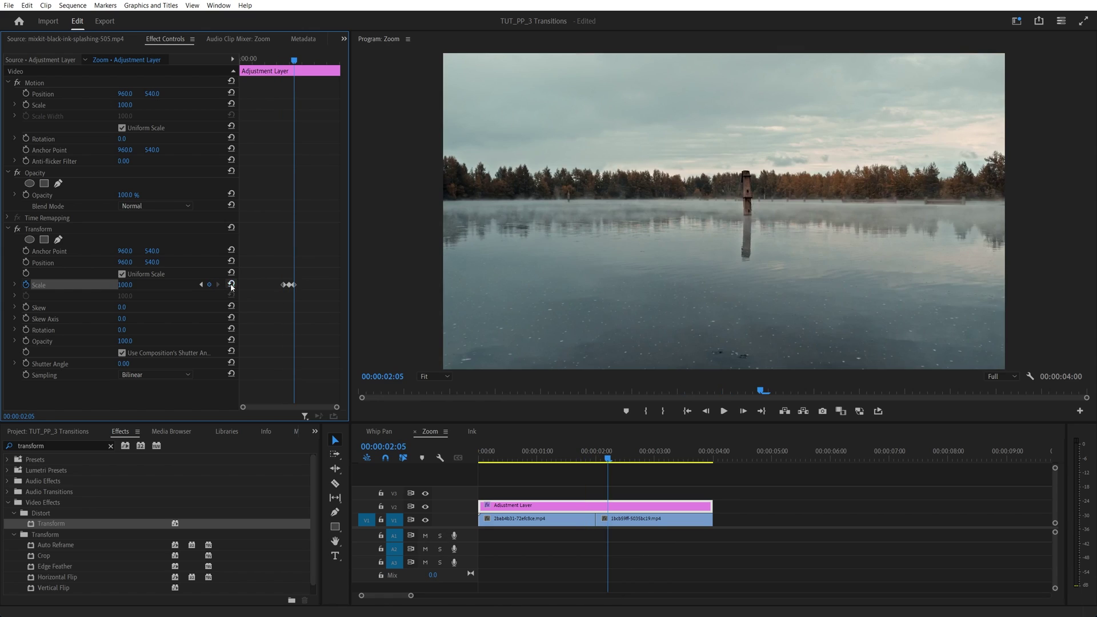
Step: Turn off Use Composition's Shutter Angle and set the Shutter Angle to 360
{"action": "left_click_drag", "start_coordinate": [239, 357], "coordinate": [266, 356]}
{"action": "left_click", "coordinate": [135, 352]}
{"action": "left_click", "coordinate": [136, 364]}
{"action": "type", "text": "36"}
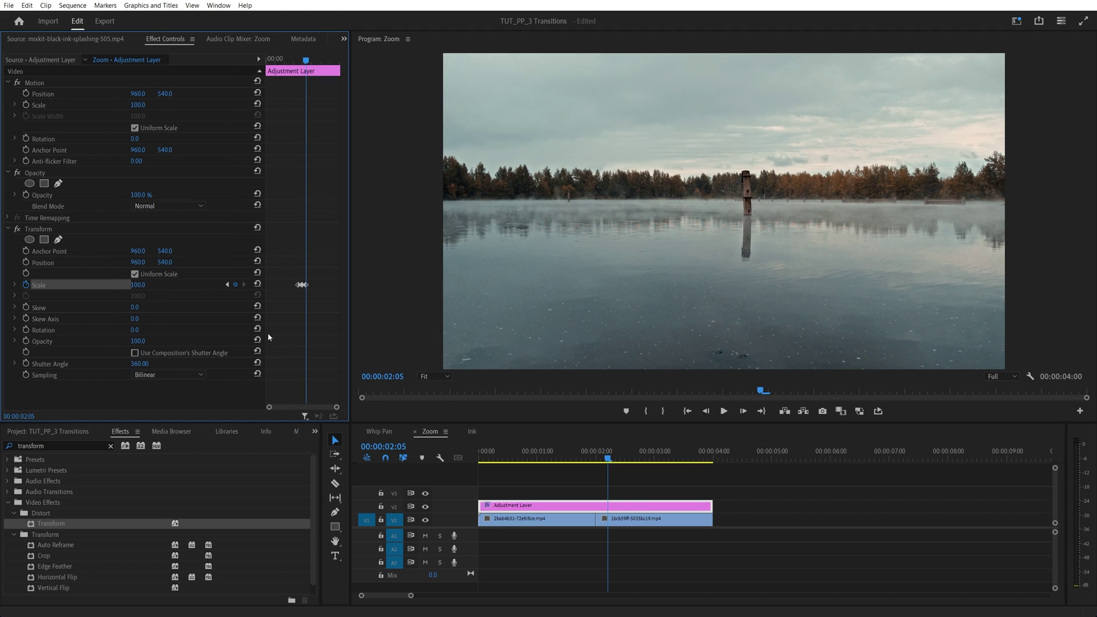
Step: Set the first Scale keyframe to Ease Out and the last to Ease In
{"action": "left_click_drag", "start_coordinate": [266, 337], "coordinate": [229, 319]}
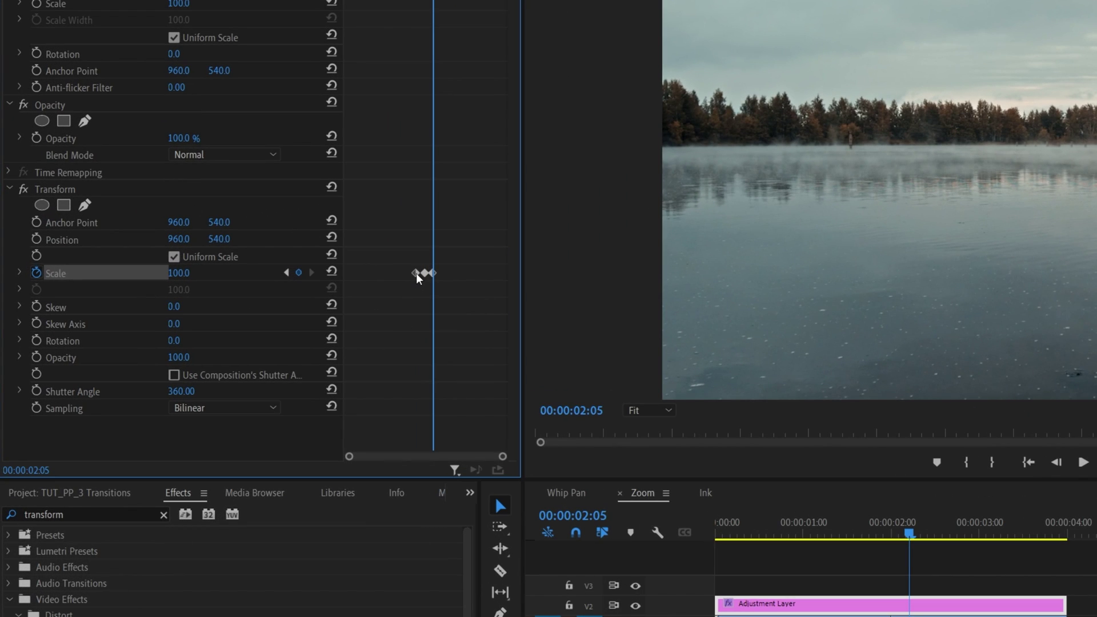
{"action": "right_click", "coordinate": [419, 274]}
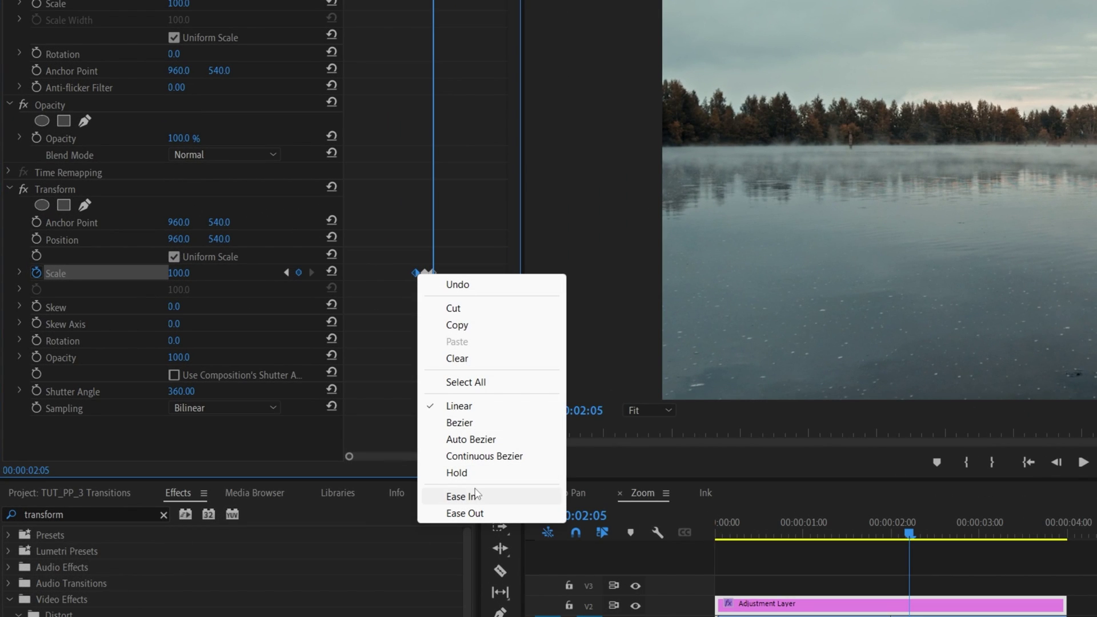
{"action": "left_click", "coordinate": [465, 513]}
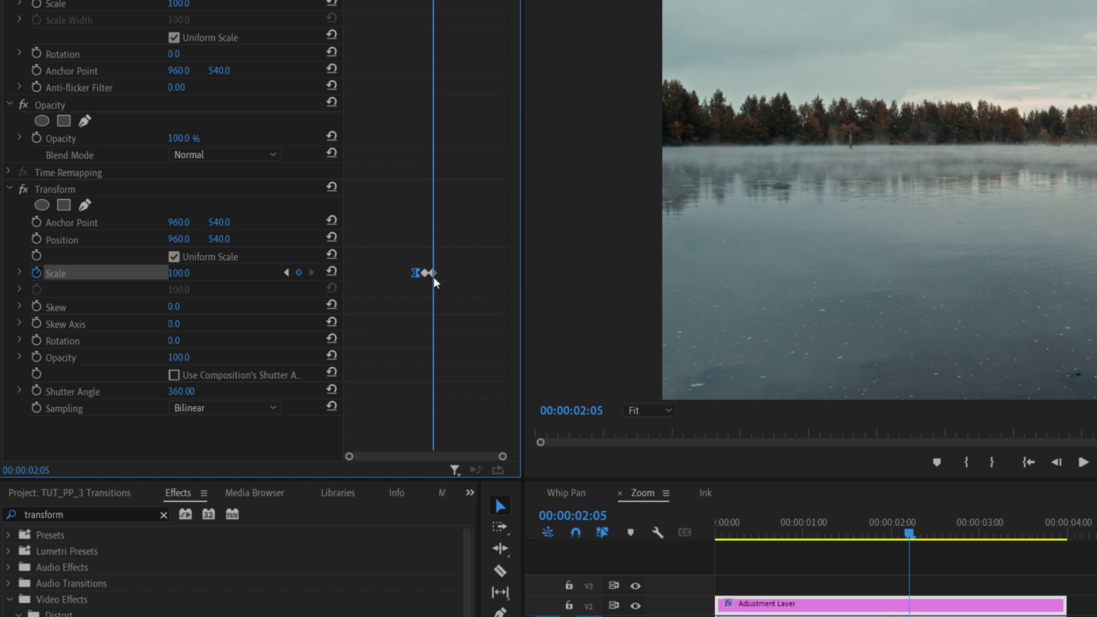
{"action": "right_click", "coordinate": [434, 278]}
{"action": "left_click", "coordinate": [496, 496]}
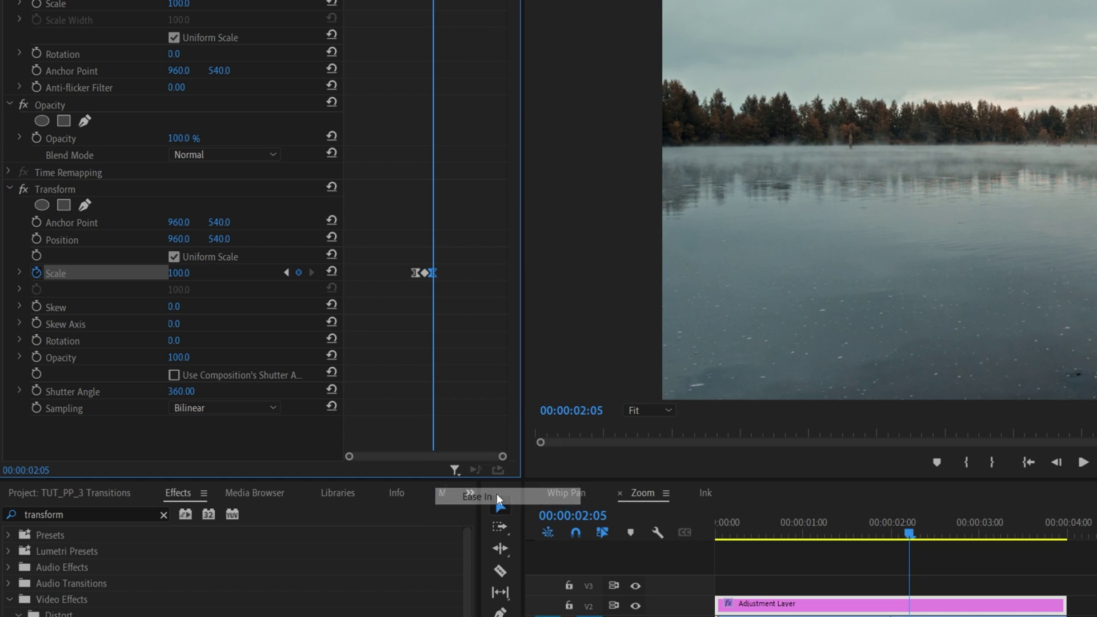
Step: Reshape the Scale velocity handles into a sharp spike of about ±4170.6 per second
{"action": "left_click", "coordinate": [19, 272]}
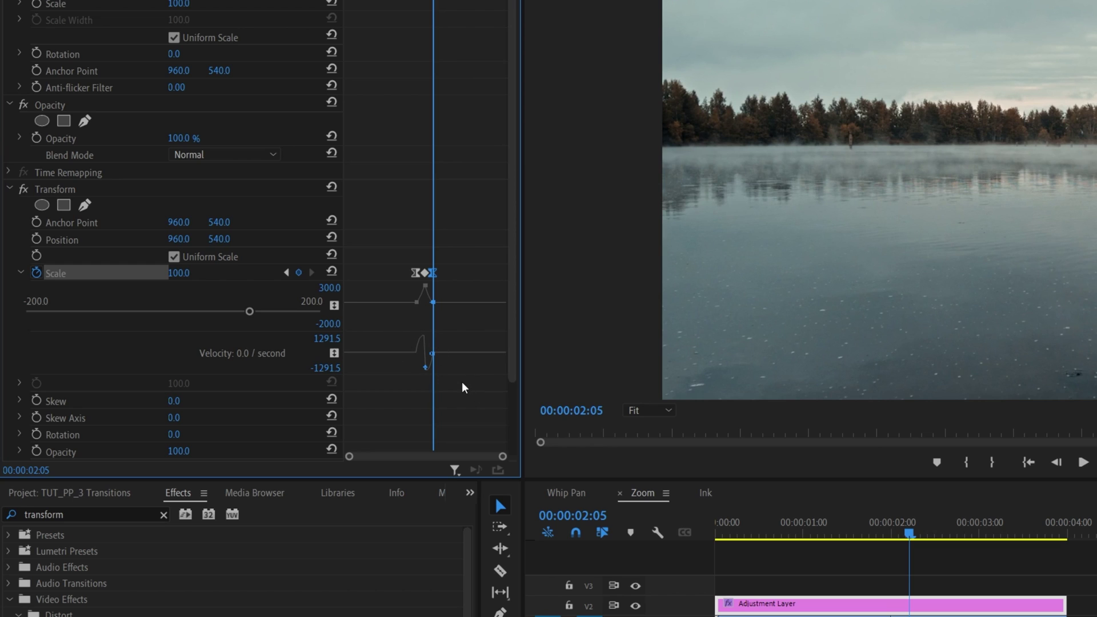
{"action": "left_click_drag", "start_coordinate": [456, 392], "coordinate": [427, 464]}
{"action": "left_click_drag", "start_coordinate": [375, 313], "coordinate": [421, 344]}
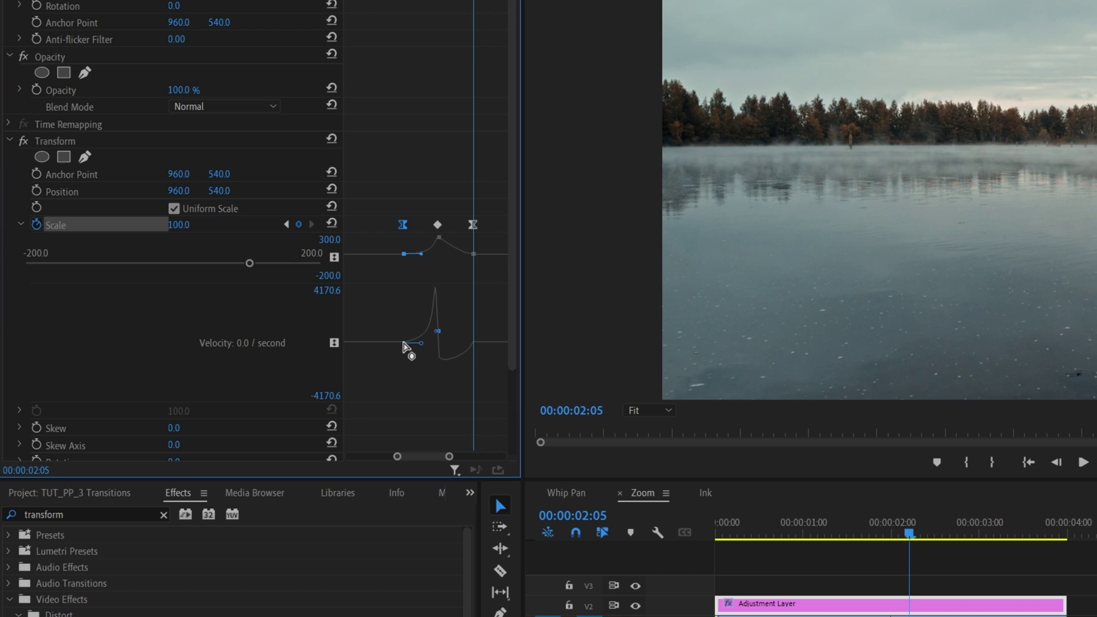
{"action": "left_click", "coordinate": [471, 343]}
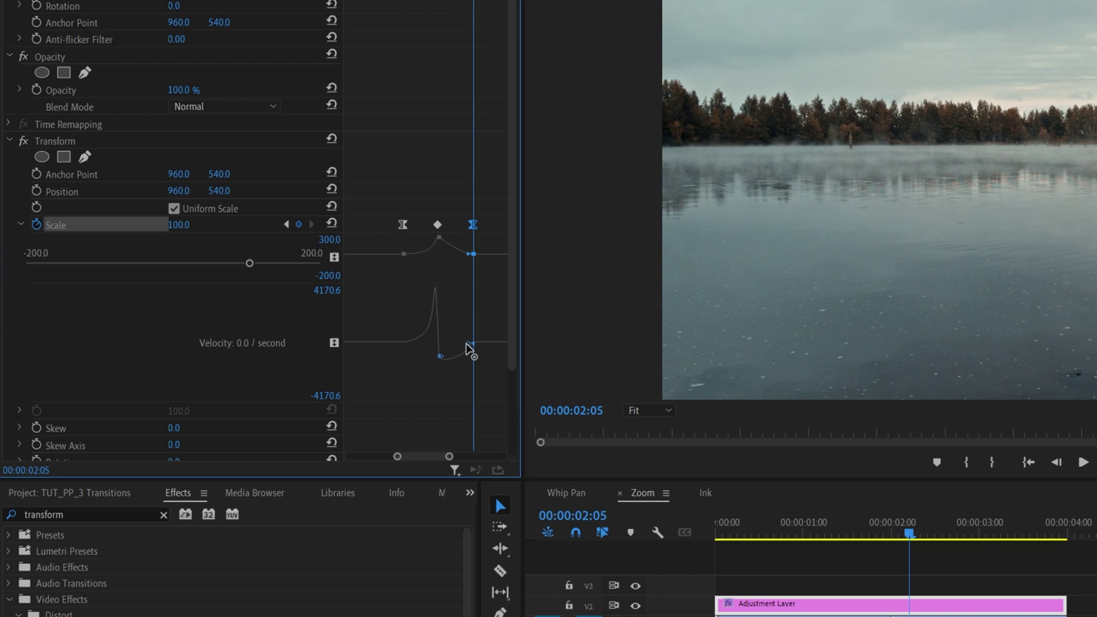
{"action": "left_click_drag", "start_coordinate": [466, 343], "coordinate": [445, 344]}
{"action": "left_click", "coordinate": [496, 348]}
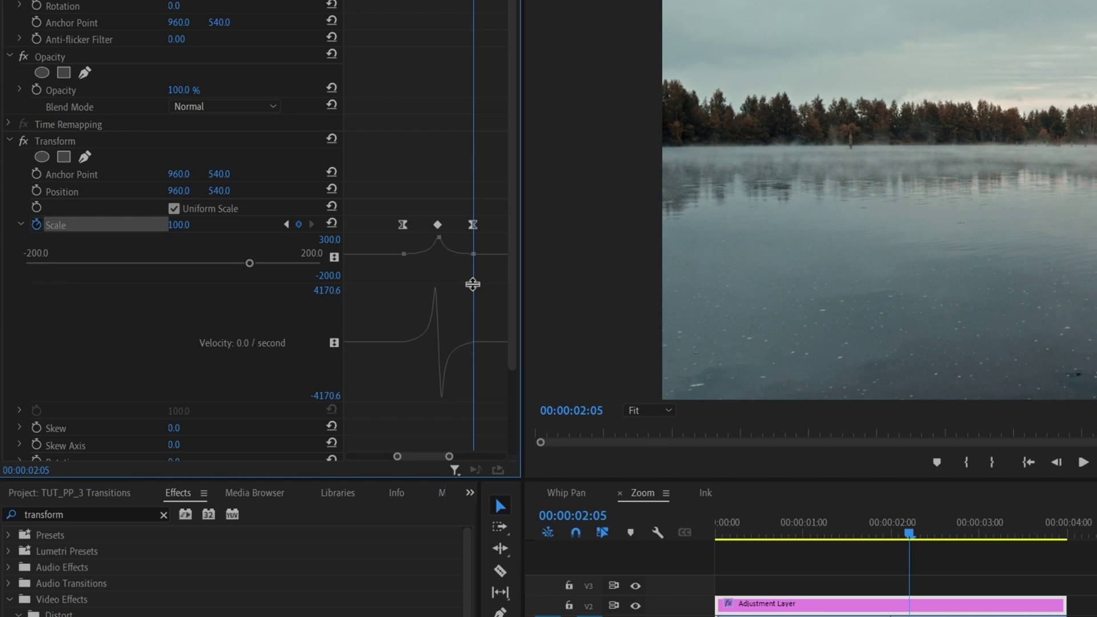
Step: Preview the road-to-lake zoom transition from just before the cut
{"action": "left_click", "coordinate": [833, 530]}
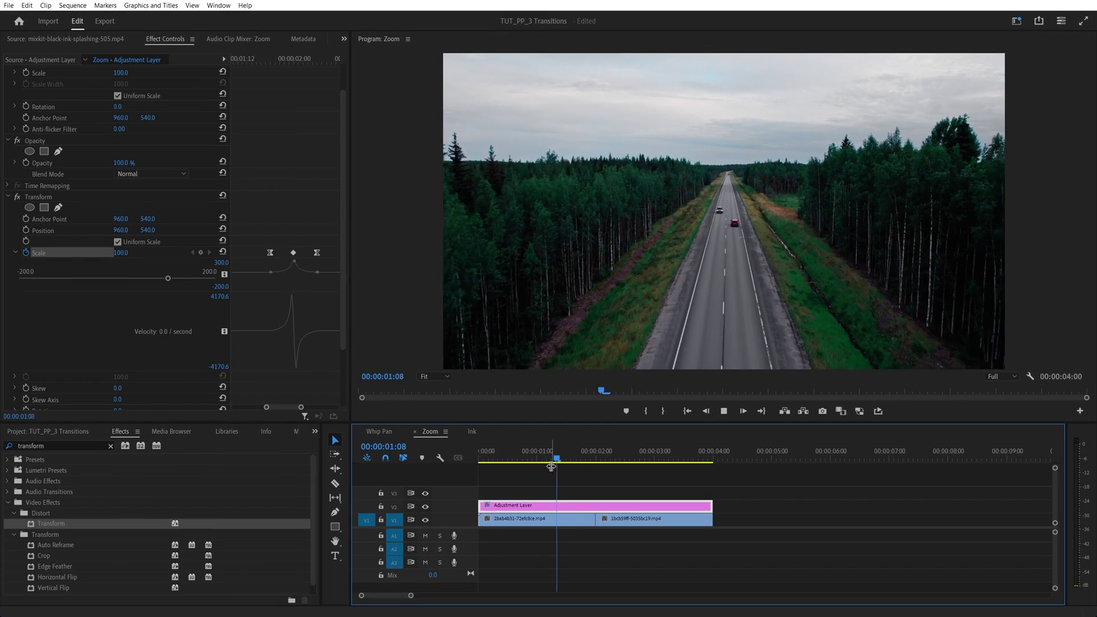
{"action": "left_click_drag", "start_coordinate": [550, 467], "coordinate": [579, 466]}
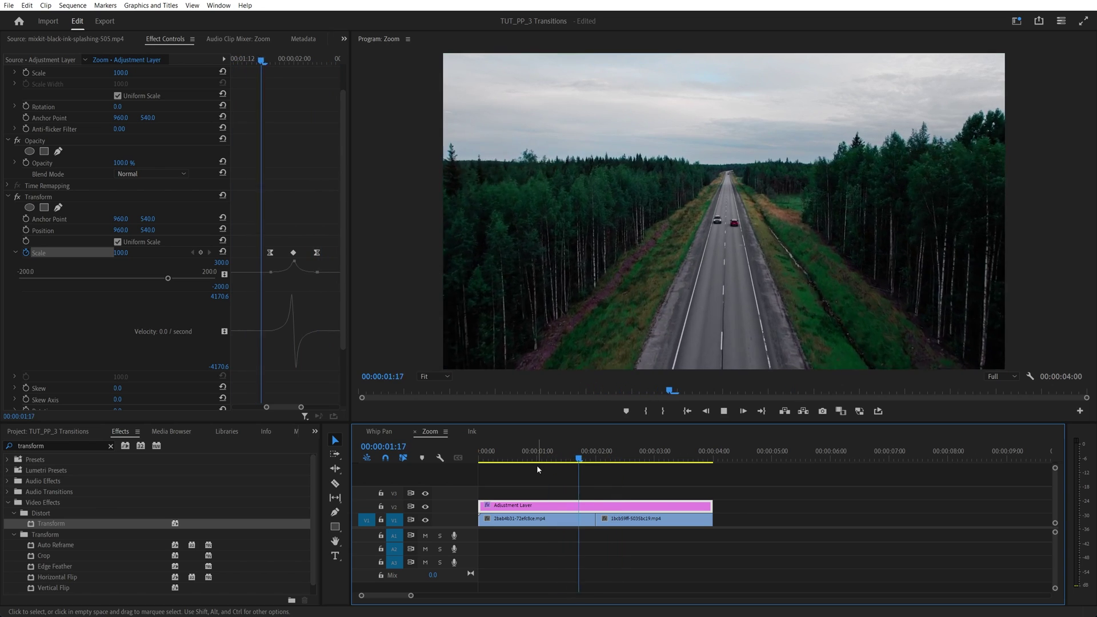
{"action": "key", "text": "space"}
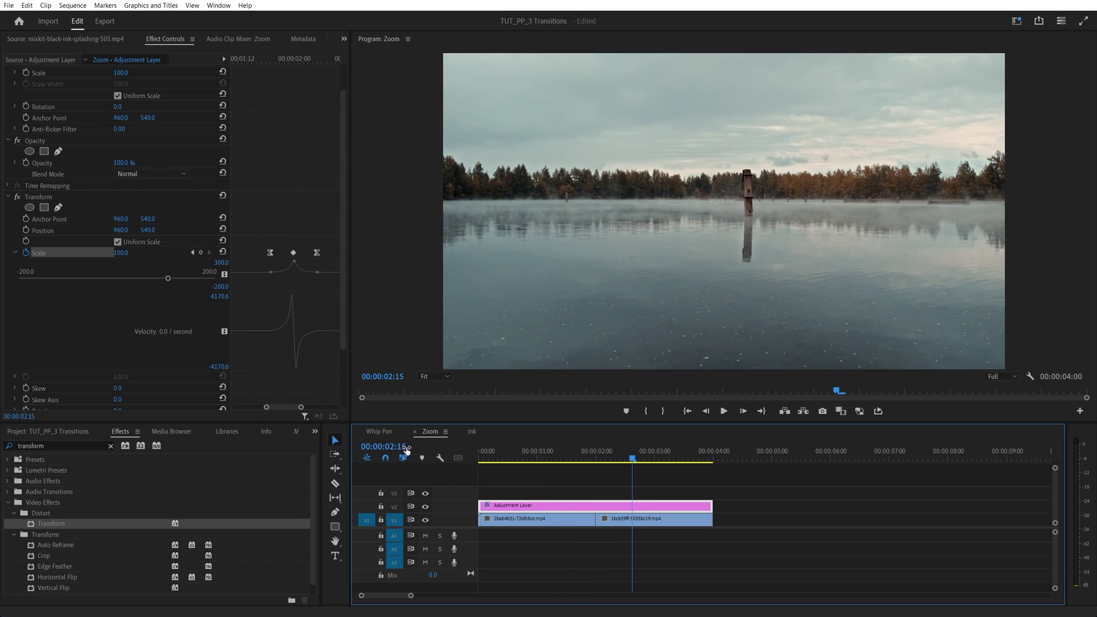
Step: Switch to the Ink sequence and show the Project panel's bin items
{"action": "left_click", "coordinate": [472, 431]}
{"action": "left_click", "coordinate": [526, 457]}
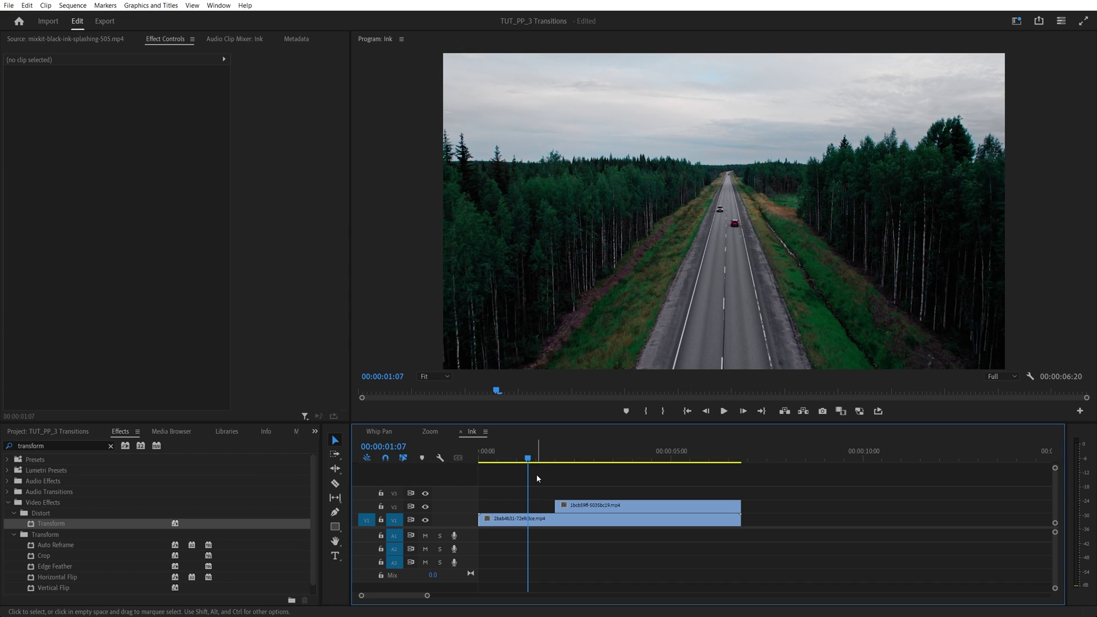
{"action": "left_click", "coordinate": [49, 429]}
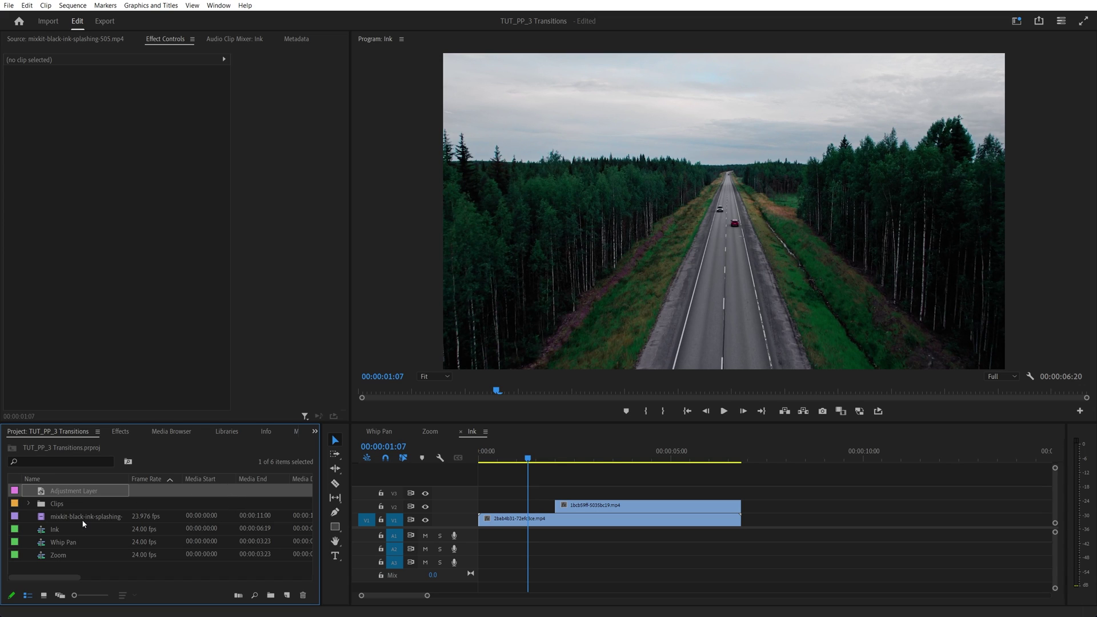
Step: Place the black mixkit ink-splash clip on V3 at the cut, trimmed to end with the lake clip
{"action": "left_click", "coordinate": [556, 460]}
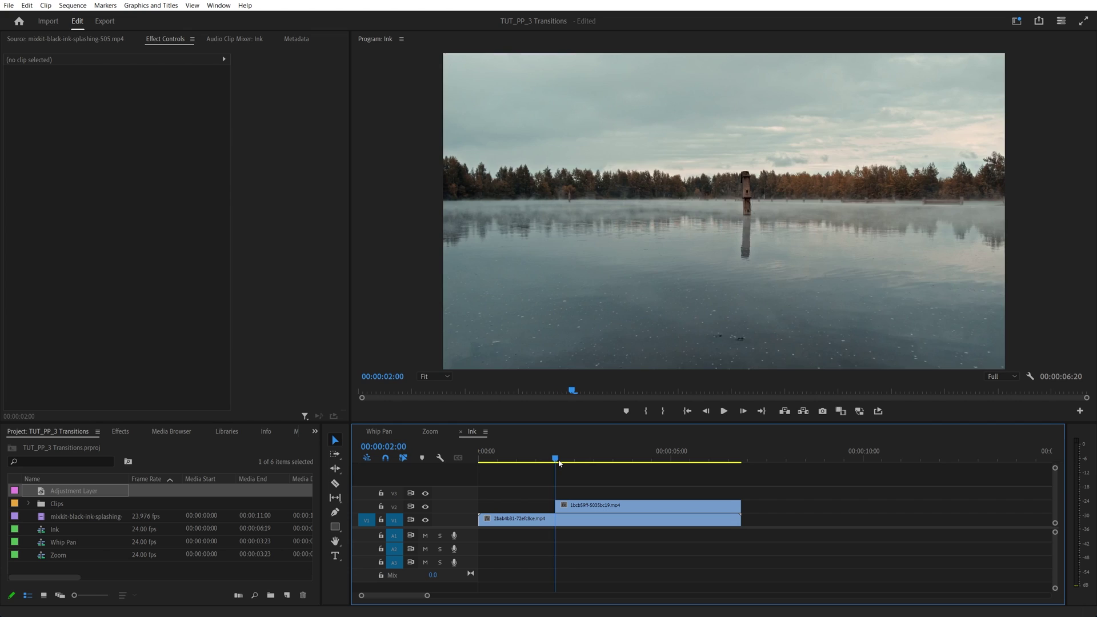
{"action": "key", "text": "space"}
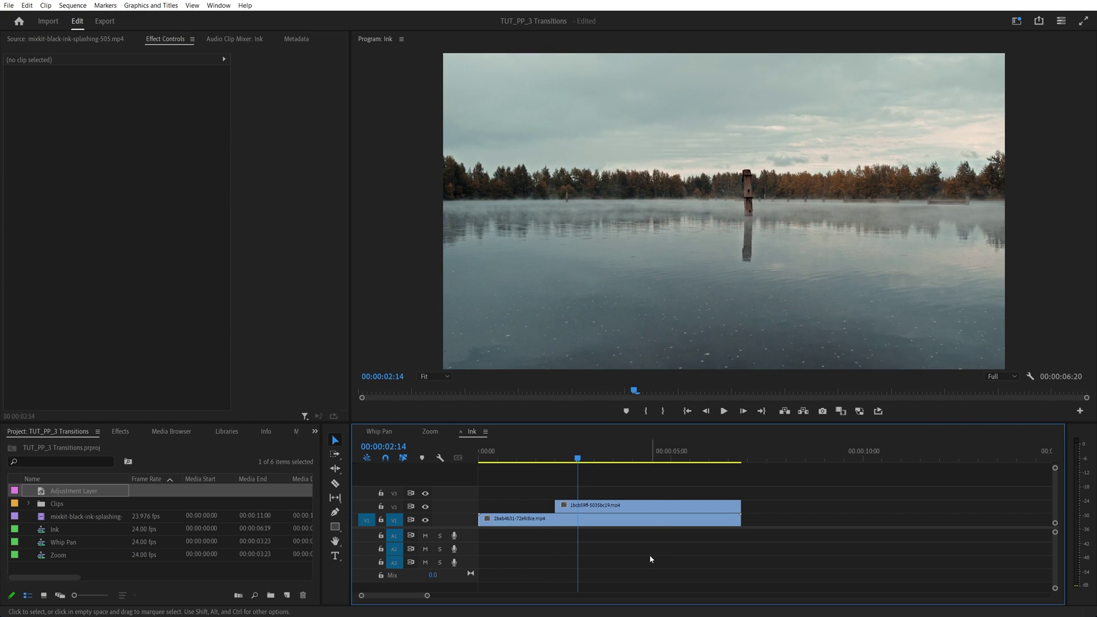
{"action": "left_click", "coordinate": [487, 460]}
{"action": "left_click", "coordinate": [500, 519]}
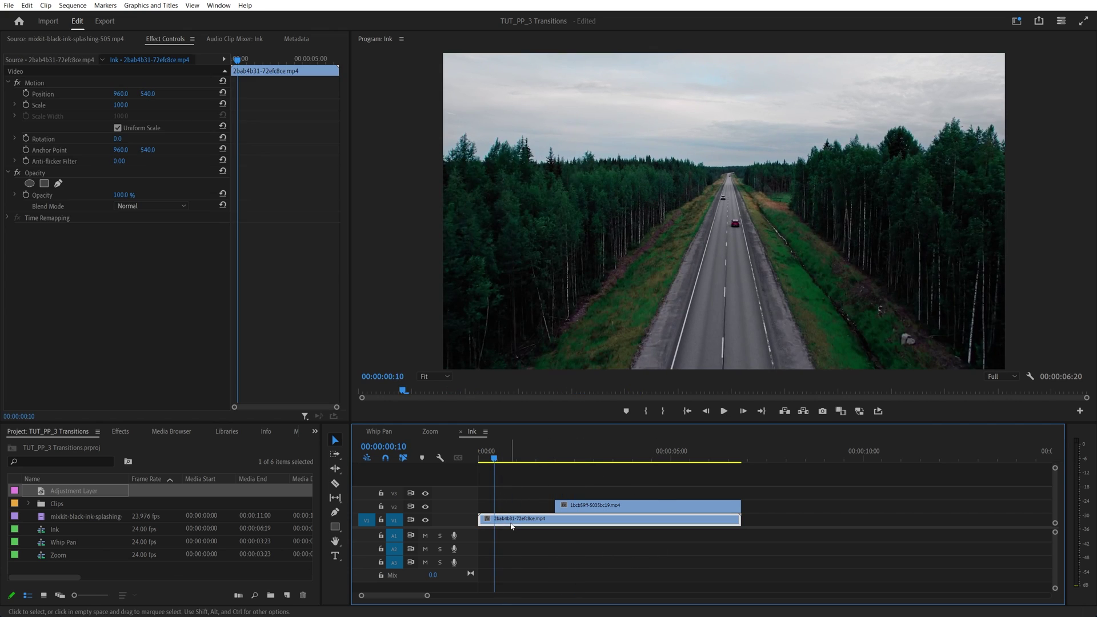
{"action": "left_click", "coordinate": [565, 460]}
{"action": "left_click", "coordinate": [604, 489]}
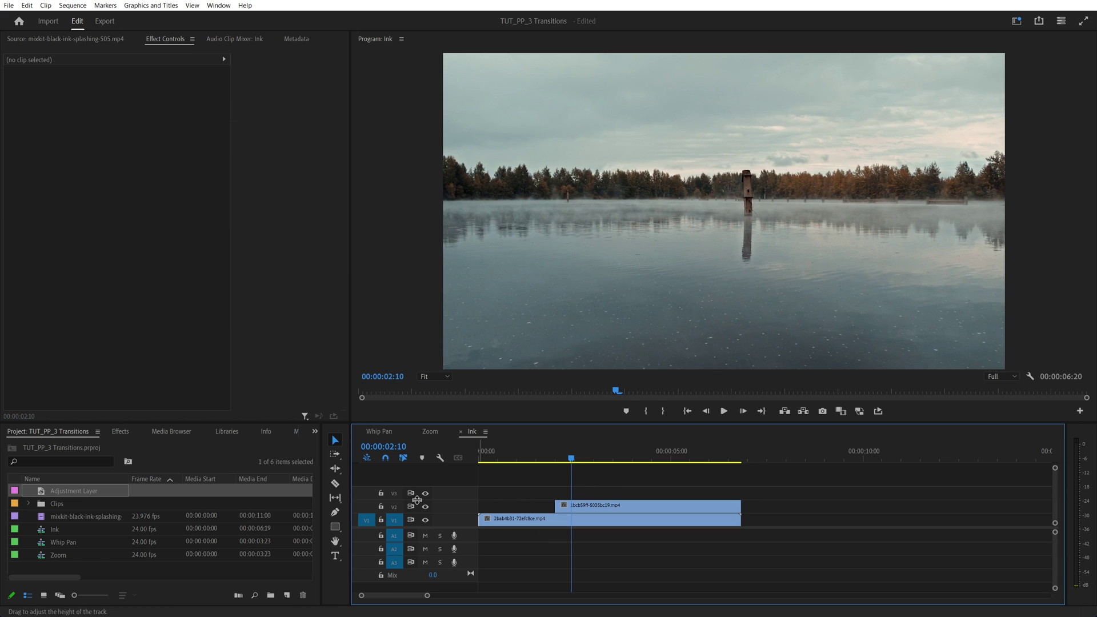
{"action": "left_click", "coordinate": [574, 461]}
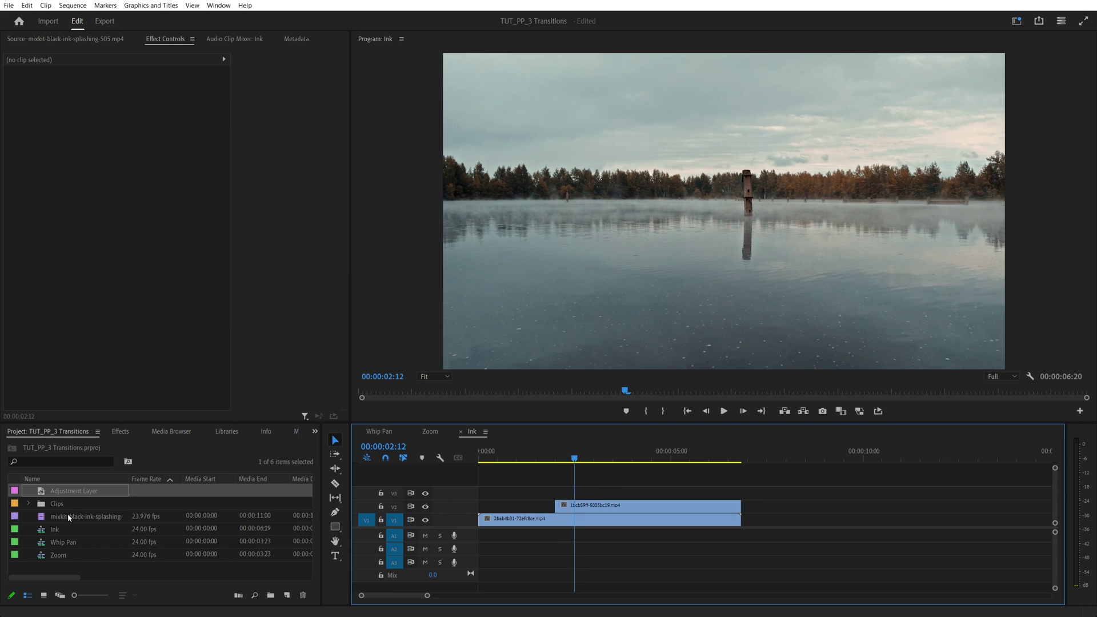
{"action": "mouse_move", "coordinate": [68, 515]}
{"action": "left_mouse_down"}
{"action": "mouse_move", "coordinate": [91, 497]}
{"action": "mouse_move", "coordinate": [557, 491]}
{"action": "left_mouse_up"}
{"action": "left_click_drag", "start_coordinate": [960, 493], "coordinate": [741, 501]}
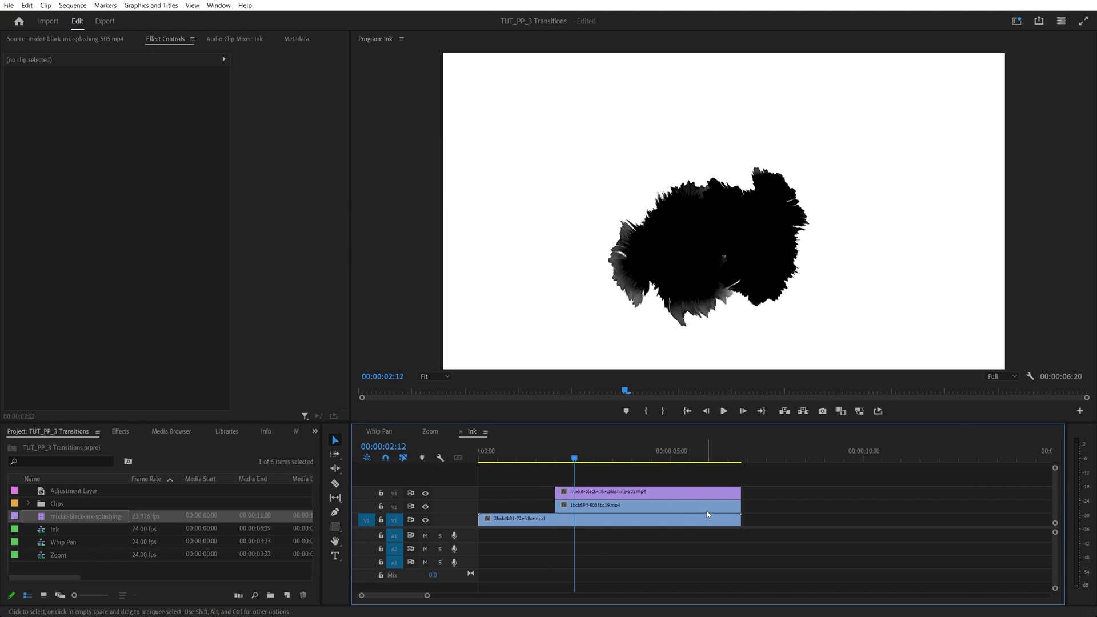
Step: Apply the Track Matte Key effect to the lake clip on V2
{"action": "left_click", "coordinate": [117, 431]}
{"action": "double_click", "coordinate": [72, 446]}
{"action": "type", "text": "track matt"}
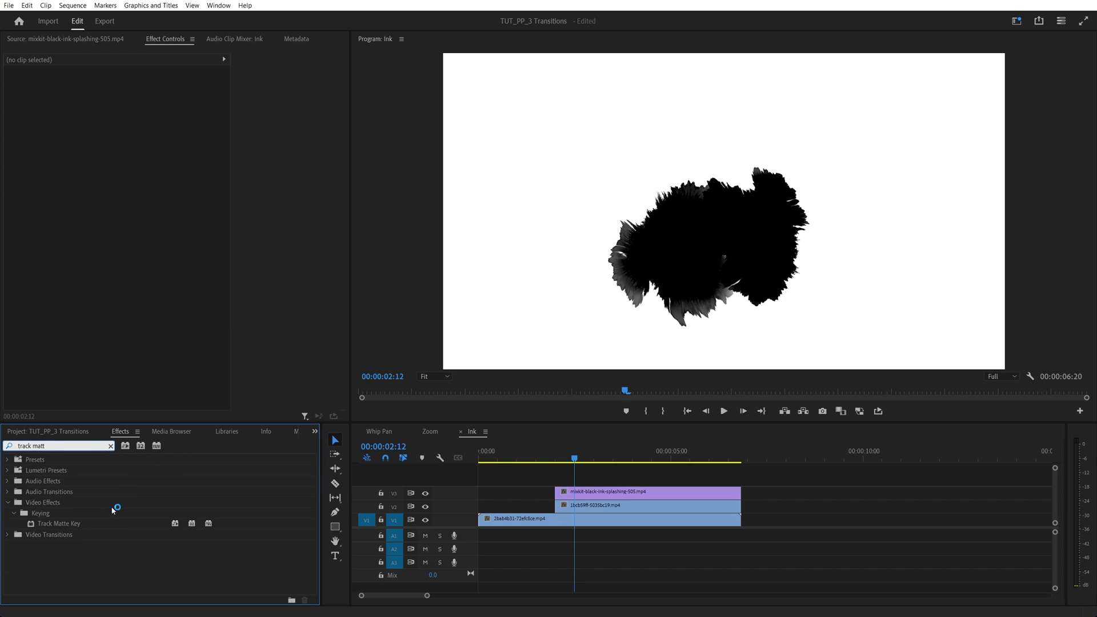
{"action": "left_click_drag", "start_coordinate": [78, 523], "coordinate": [594, 505]}
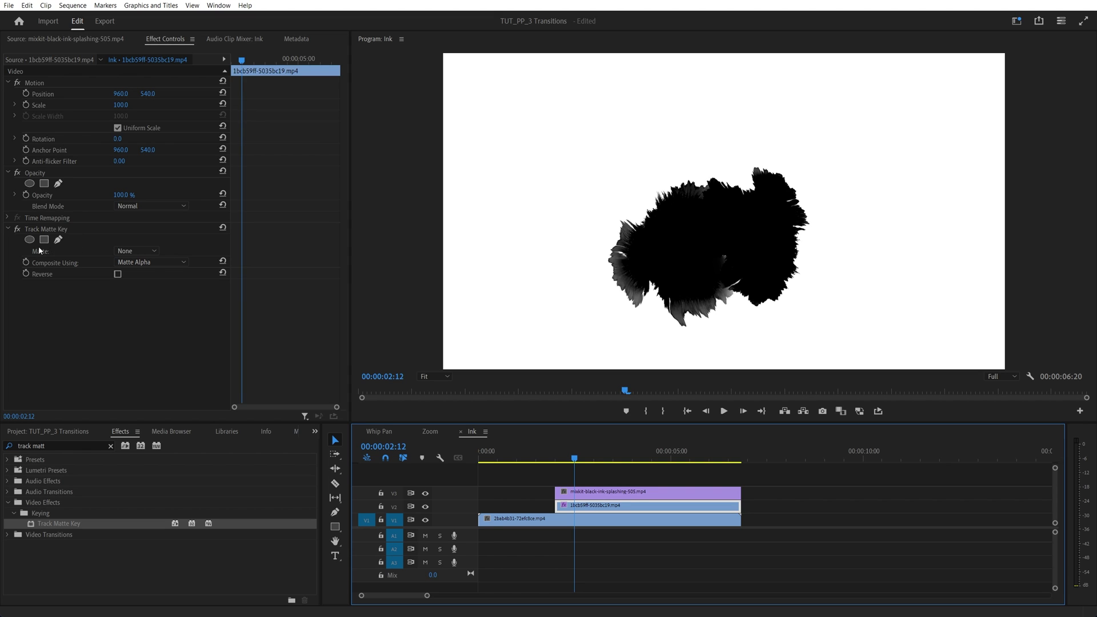
Step: Set Track Matte Key to Matte Video 3, Composite Using Matte Luma, with Reverse ticked
{"action": "left_click", "coordinate": [148, 251]}
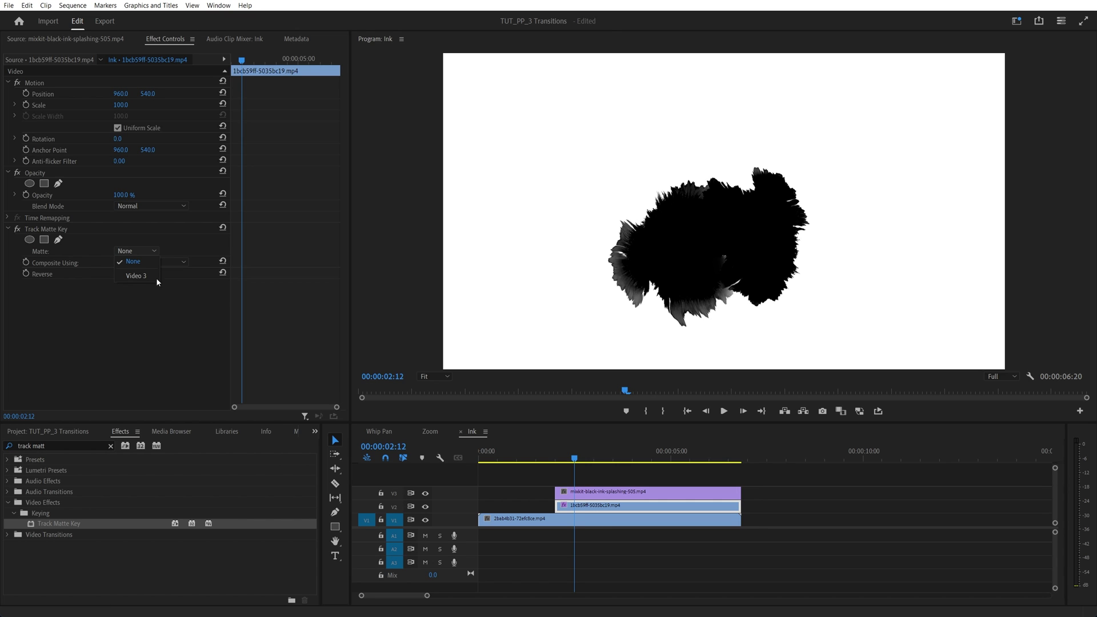
{"action": "left_click", "coordinate": [140, 277]}
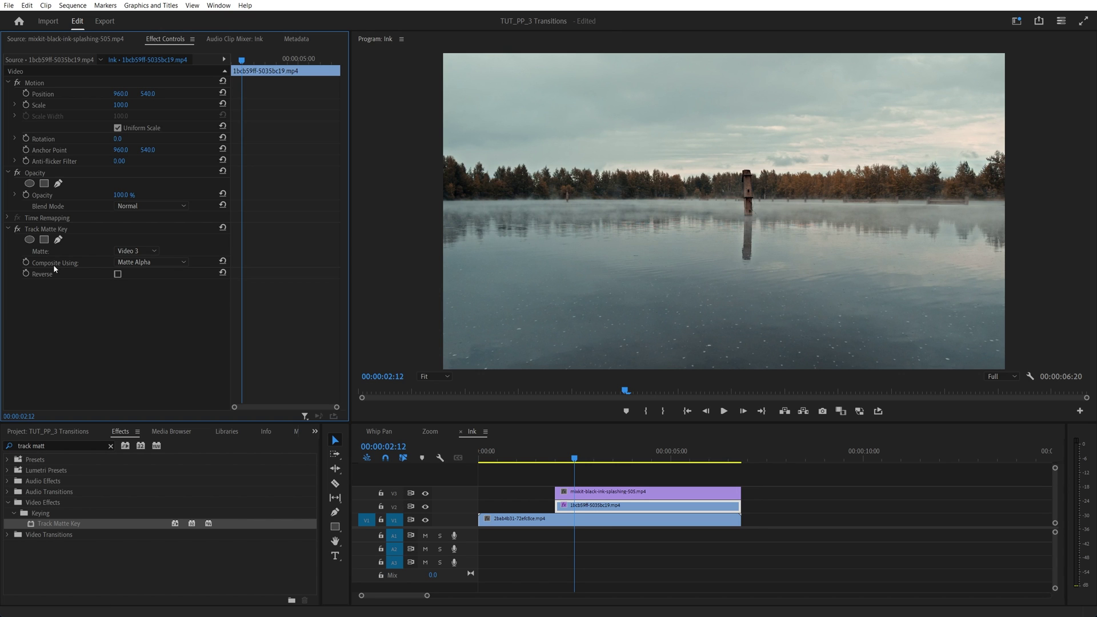
{"action": "left_click", "coordinate": [165, 263]}
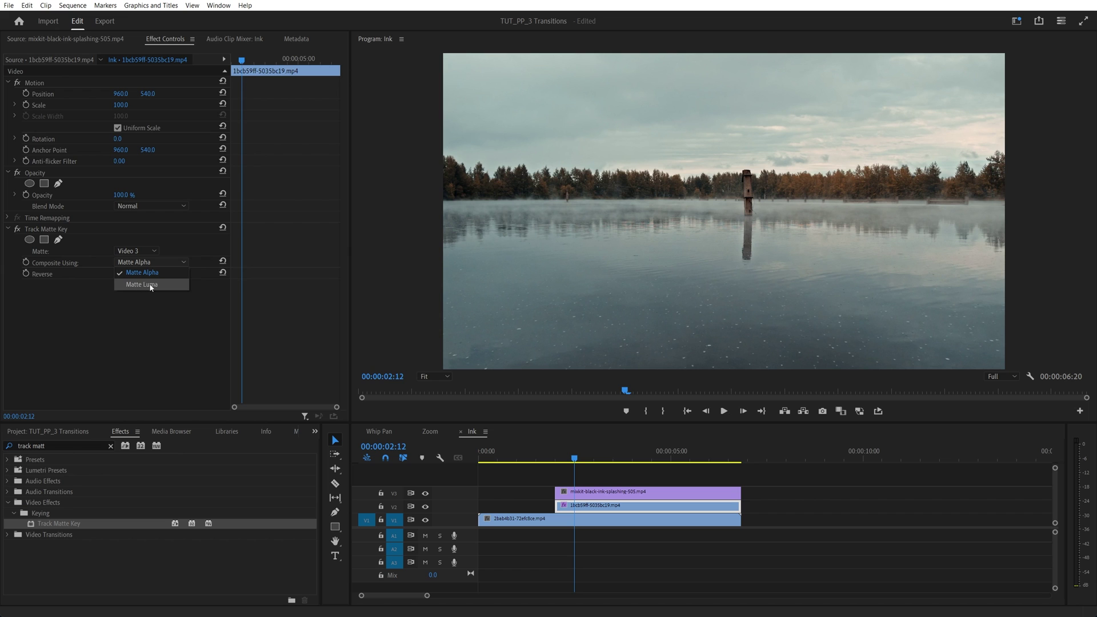
{"action": "left_click", "coordinate": [151, 284]}
{"action": "left_click", "coordinate": [117, 274]}
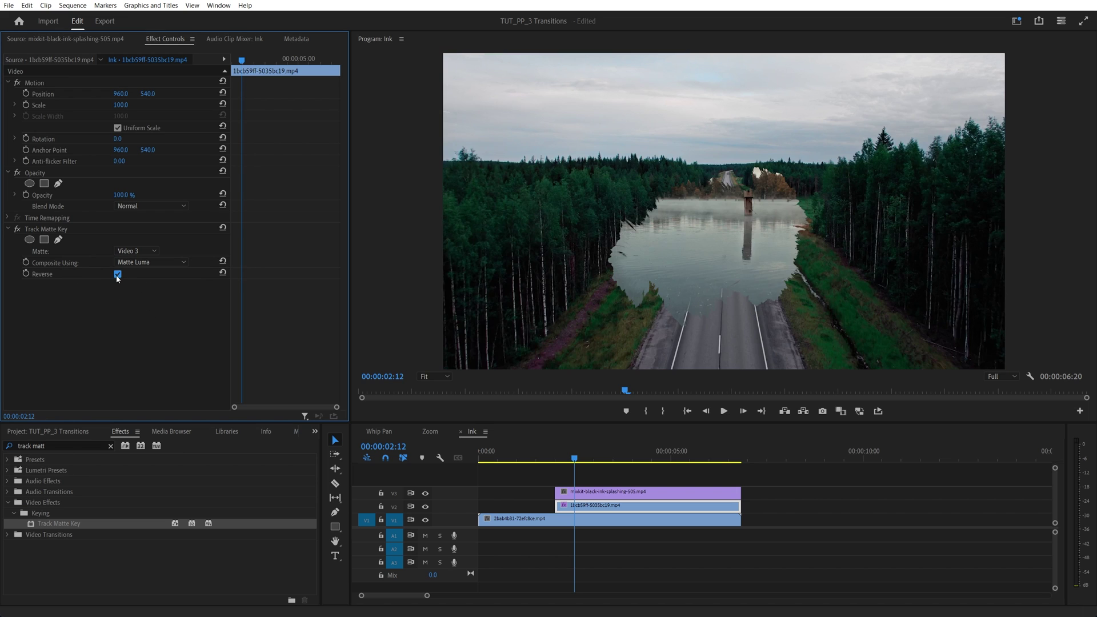
Step: Add a starting Opacity keyframe to the V3 ink-splash clip at about 4:15
{"action": "key", "text": "space"}
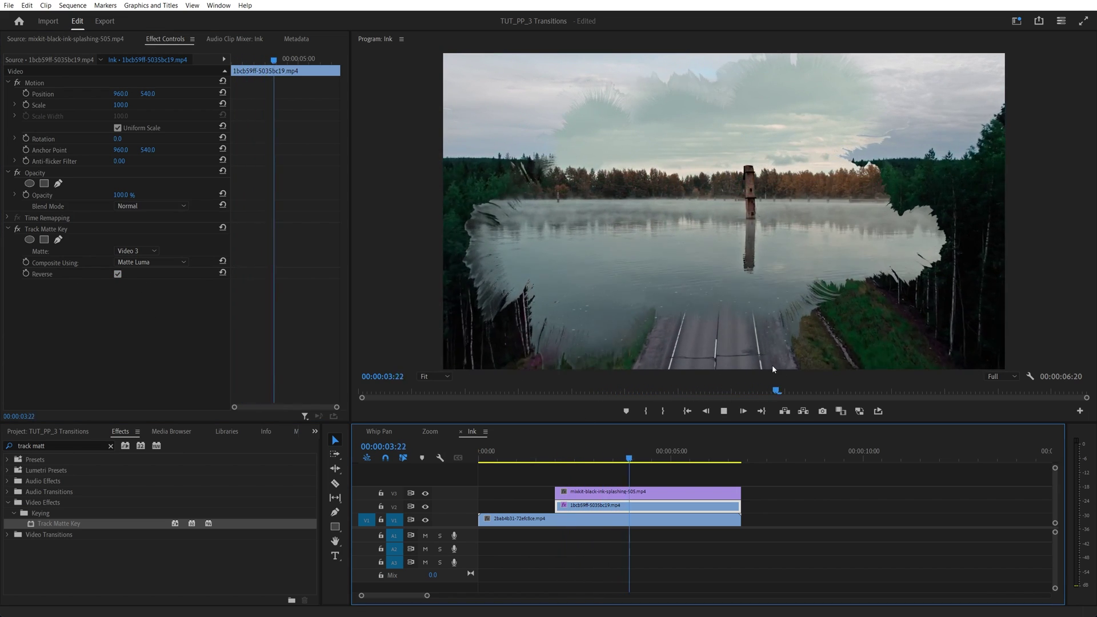
{"action": "key", "text": "space"}
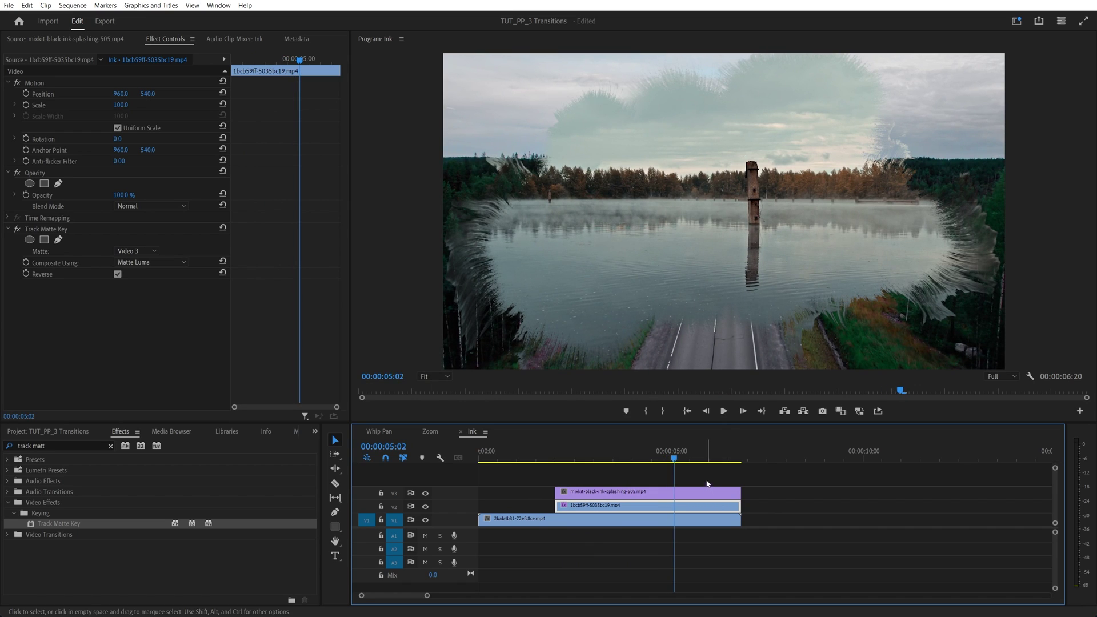
{"action": "left_click", "coordinate": [641, 497]}
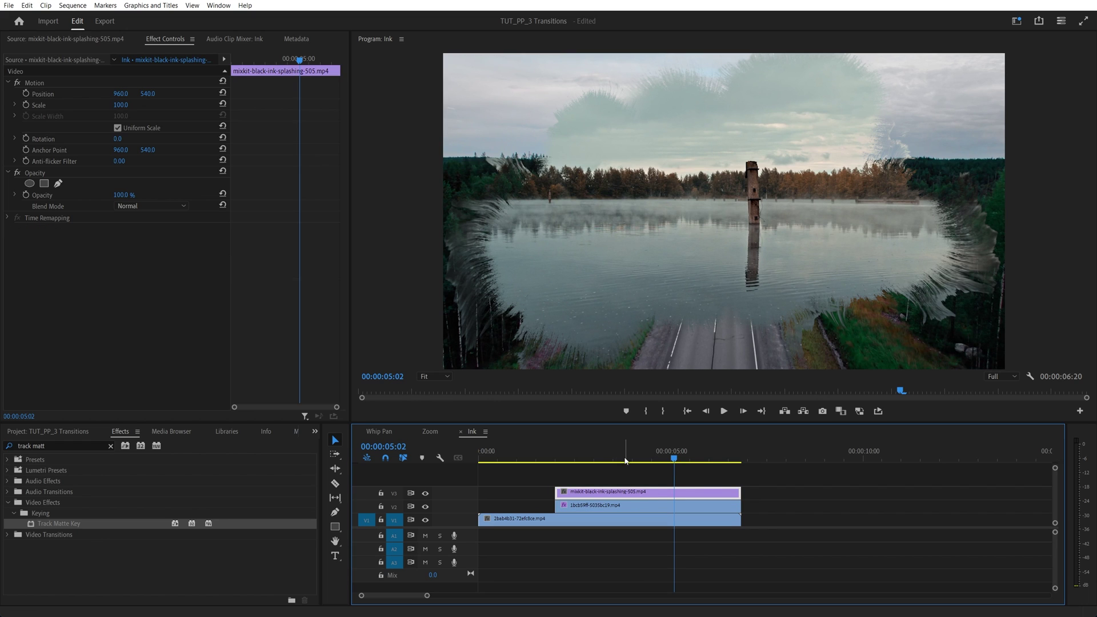
{"action": "left_click_drag", "start_coordinate": [674, 459], "coordinate": [658, 462]}
{"action": "key", "text": "Left"}
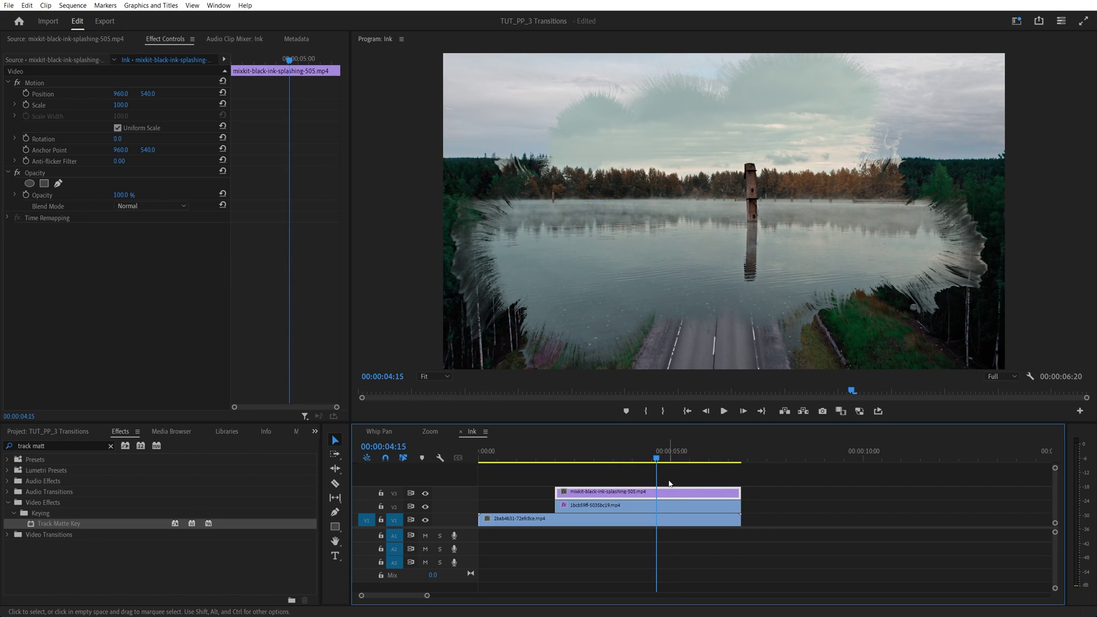
{"action": "left_click", "coordinate": [26, 195]}
Step: Set the ink-splash clip's Opacity to 0 at 6:15
{"action": "key", "text": "space"}
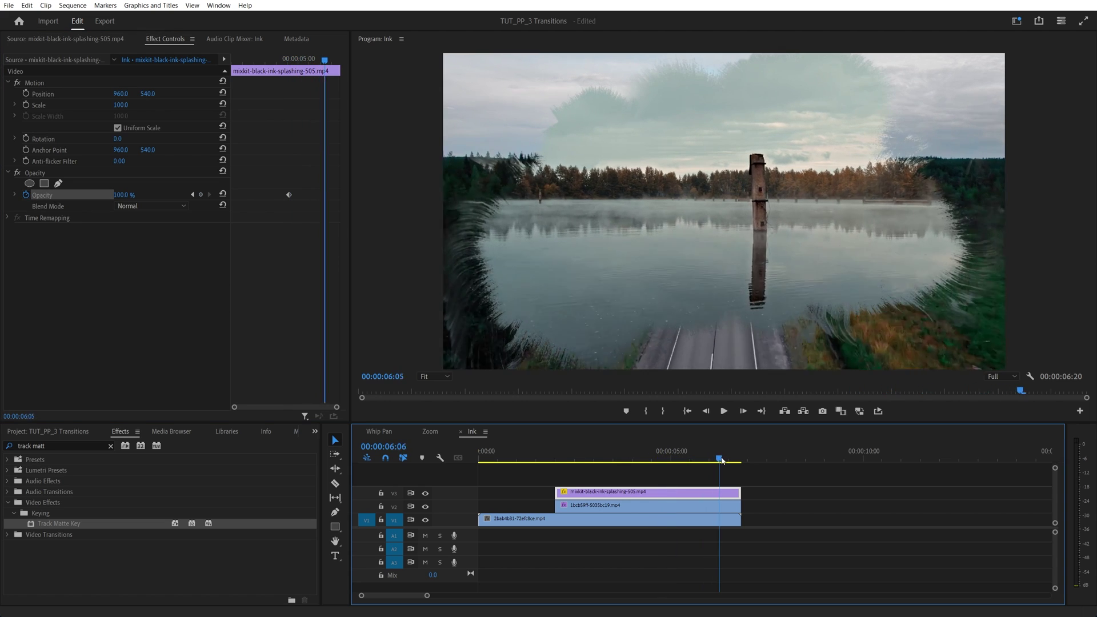
{"action": "left_click", "coordinate": [128, 194]}
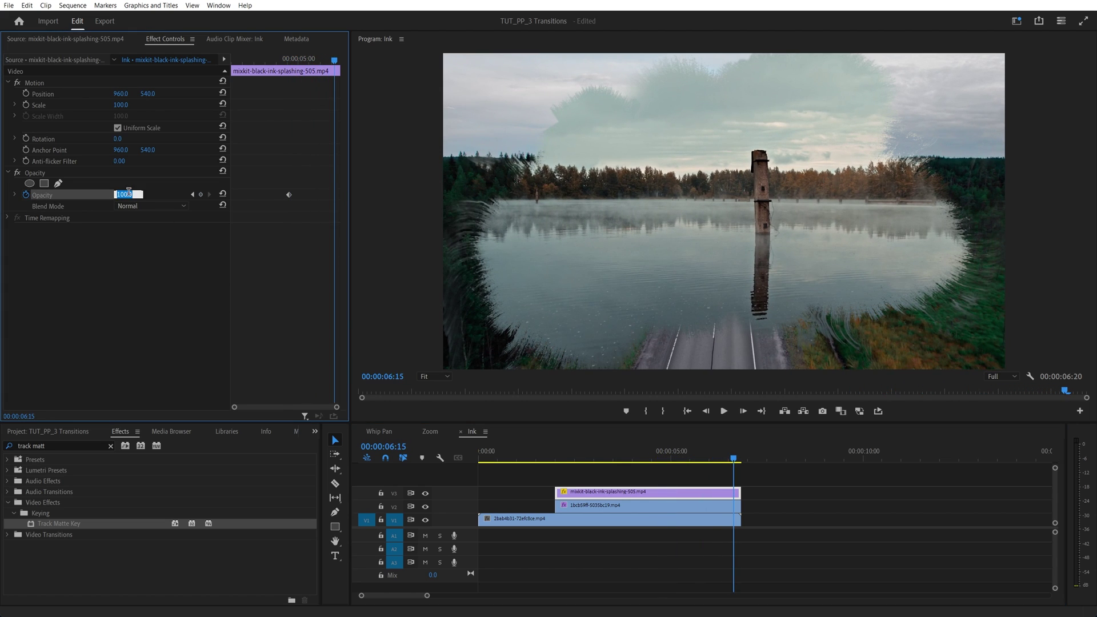
{"action": "type", "text": "0"}
{"action": "key", "text": "Return"}
Step: Preview the finished ink-splash fade from earlier in the sequence
{"action": "left_click", "coordinate": [531, 457]}
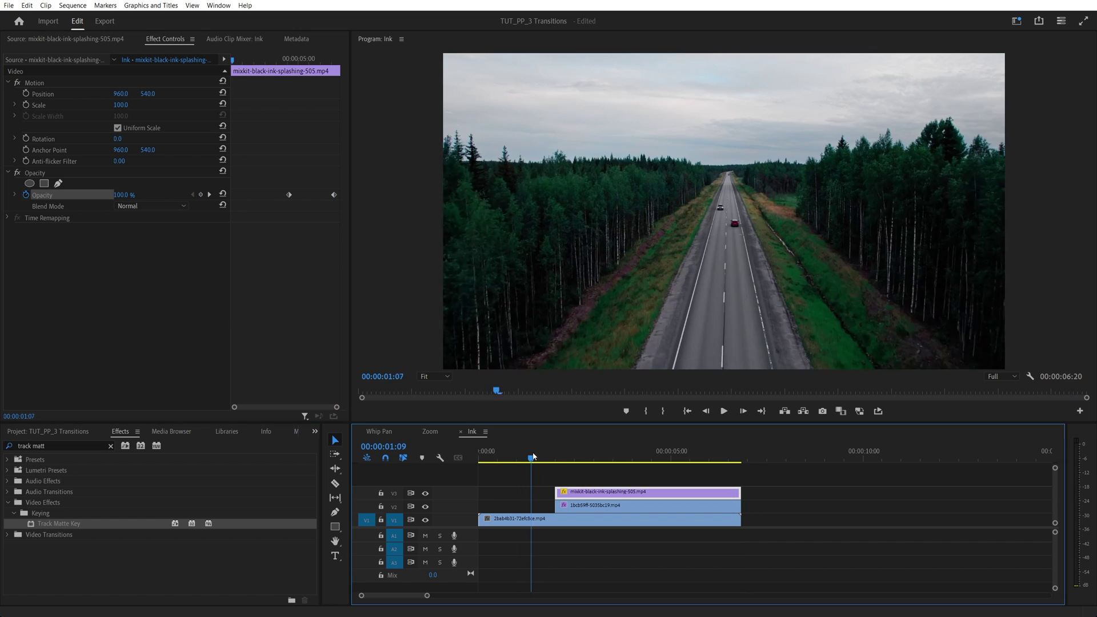
{"action": "key", "text": "space"}
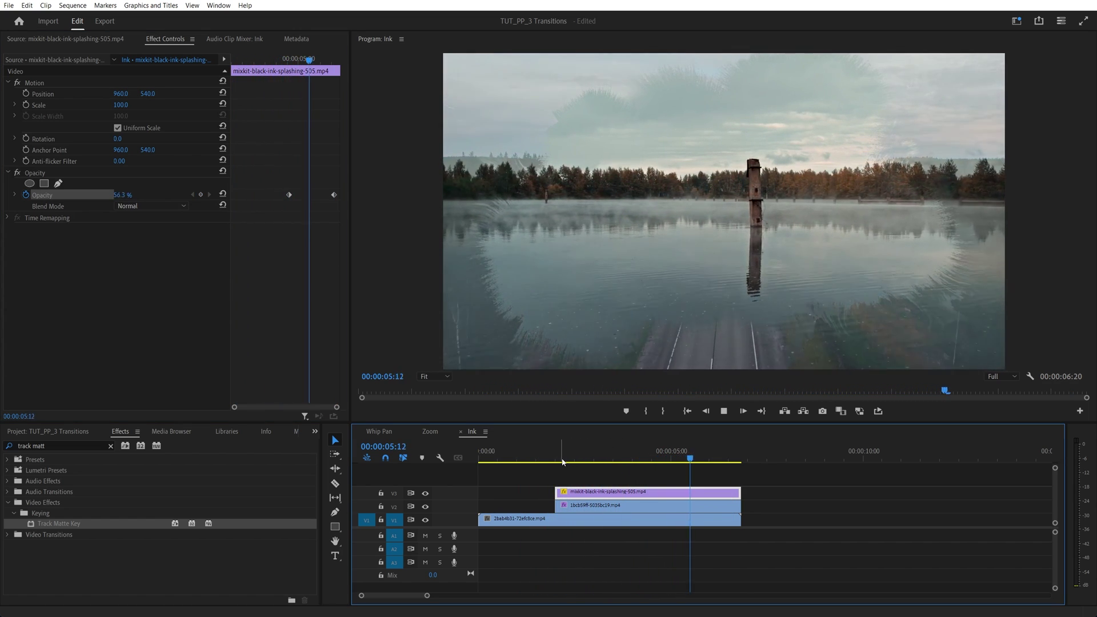
{"action": "left_click", "coordinate": [562, 461]}
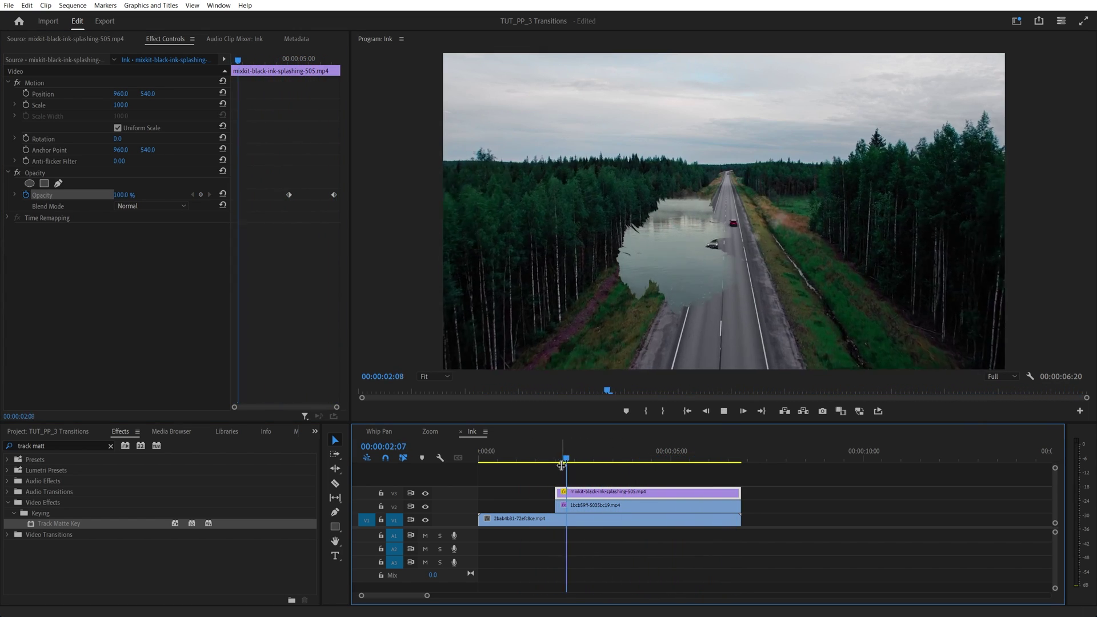